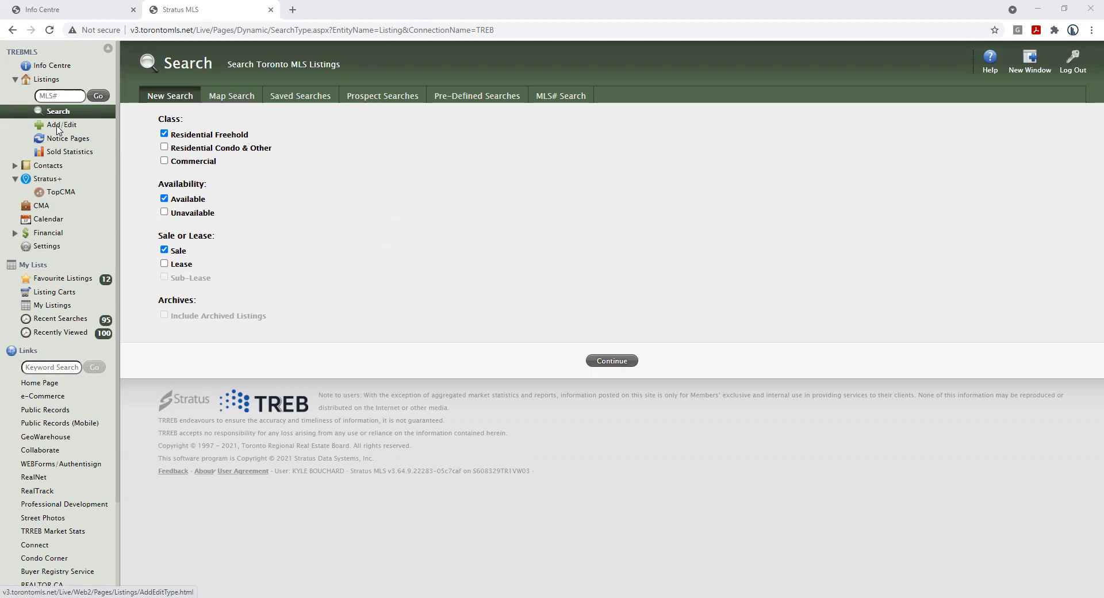
- Start a new listing in the Residential Freehold class, offered For Sale
click(58, 125)
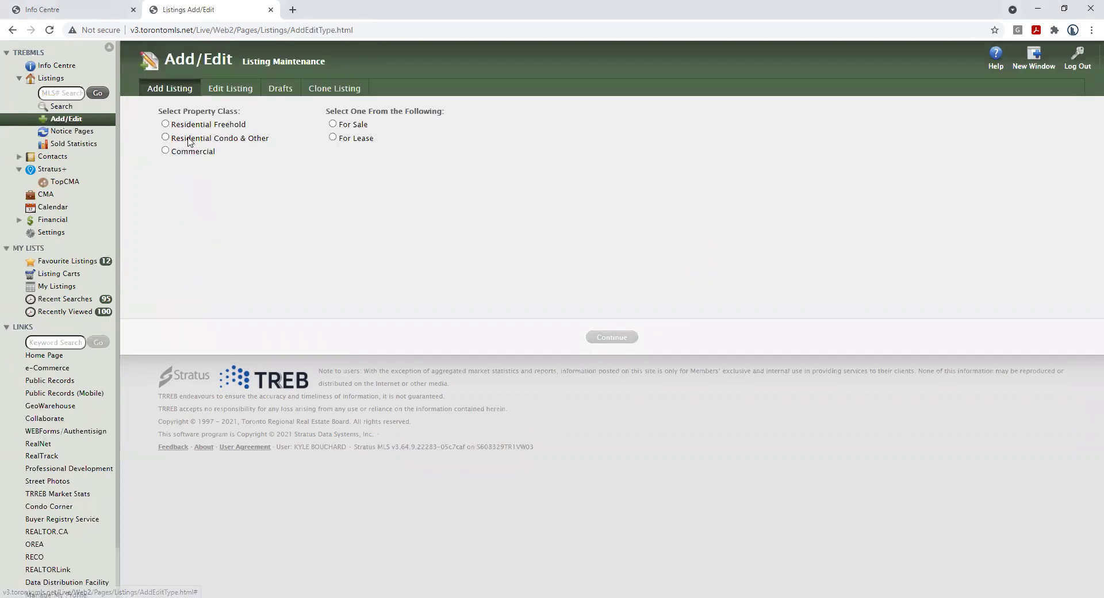
click(165, 125)
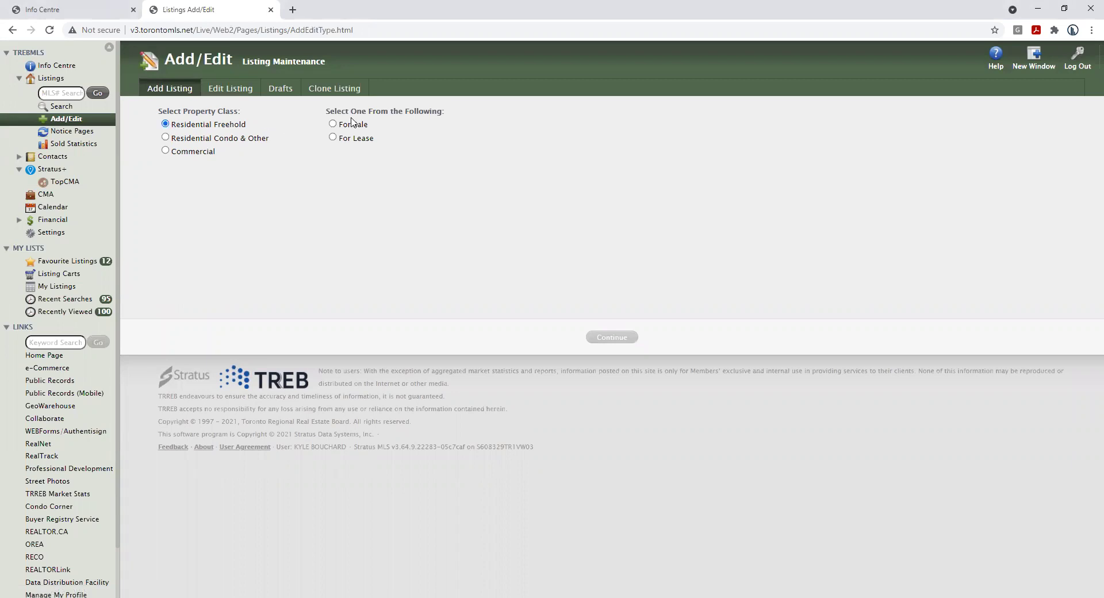
click(332, 125)
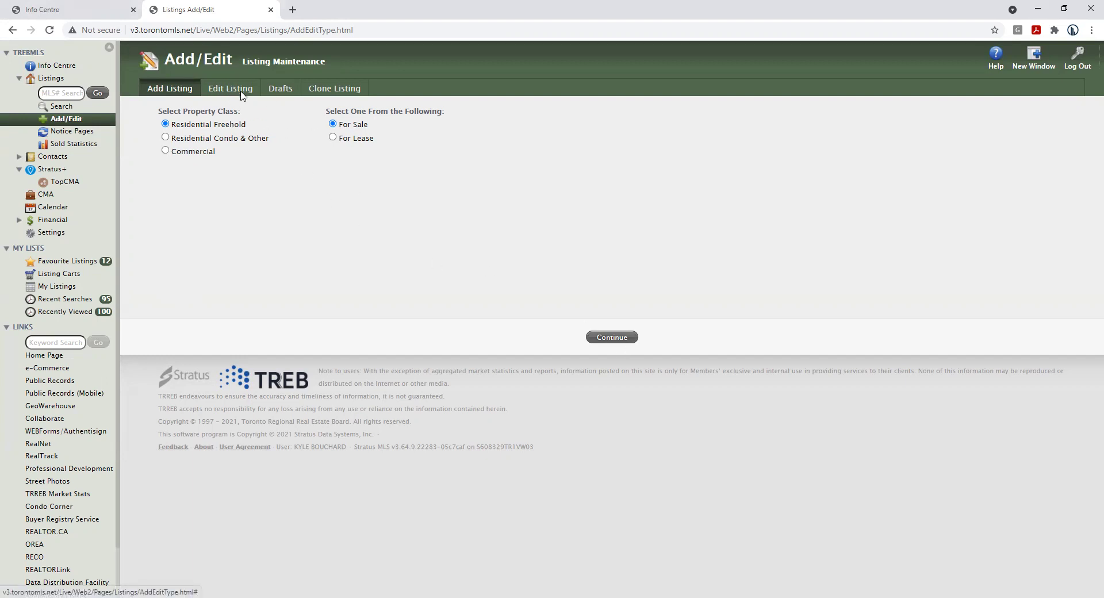
click(626, 340)
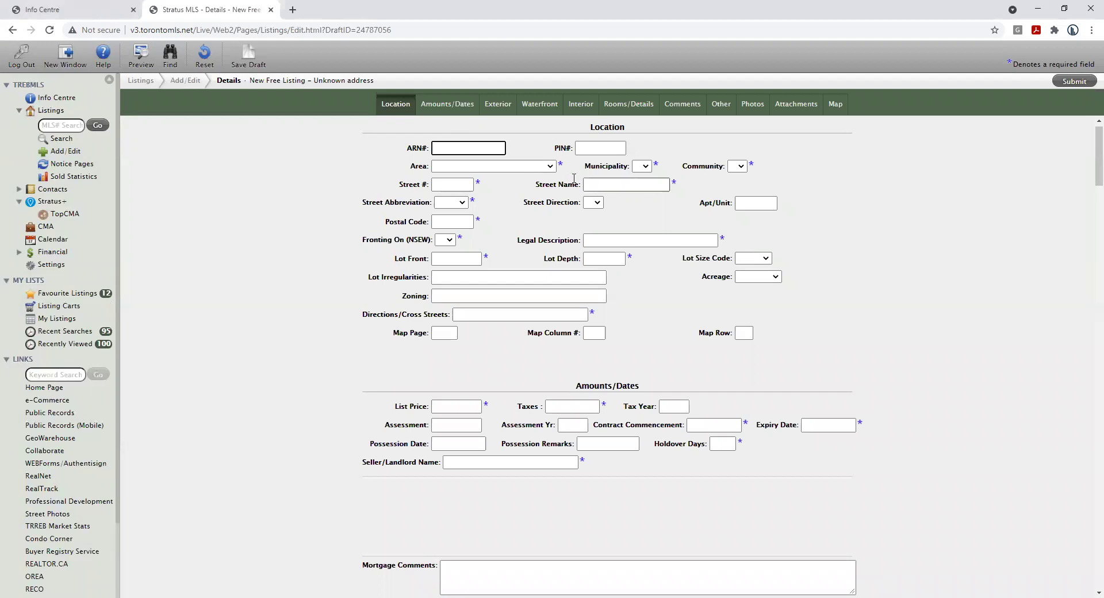
- Review the new listing form's sections from Location and Amounts/Dates through Exterior, Waterfront and Interior to Rooms/Details
scroll(521, 331, down, 1)
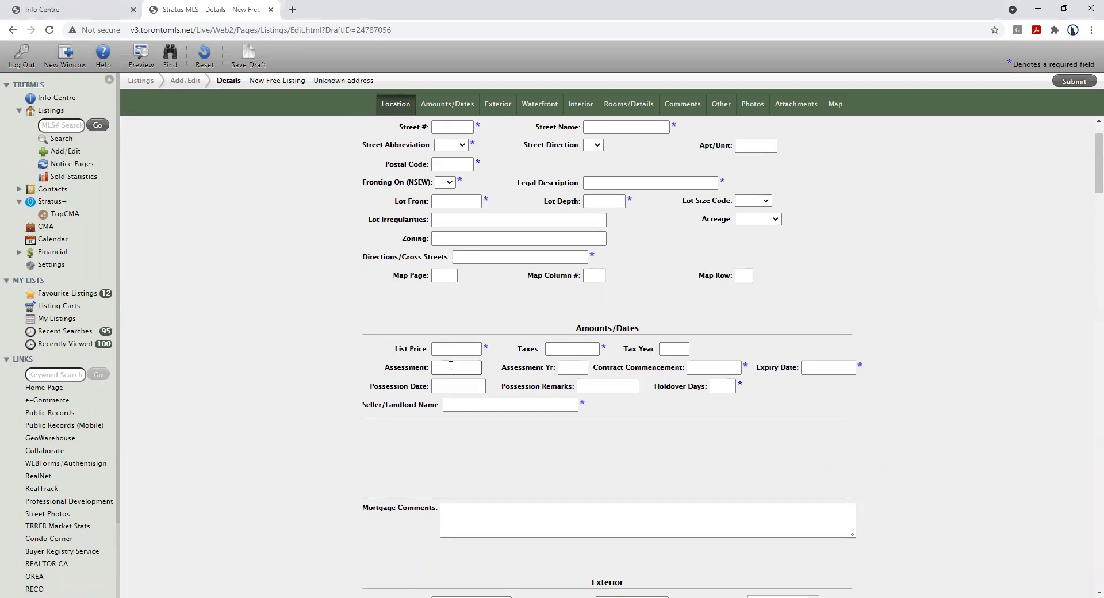
scroll(563, 349, down, 1)
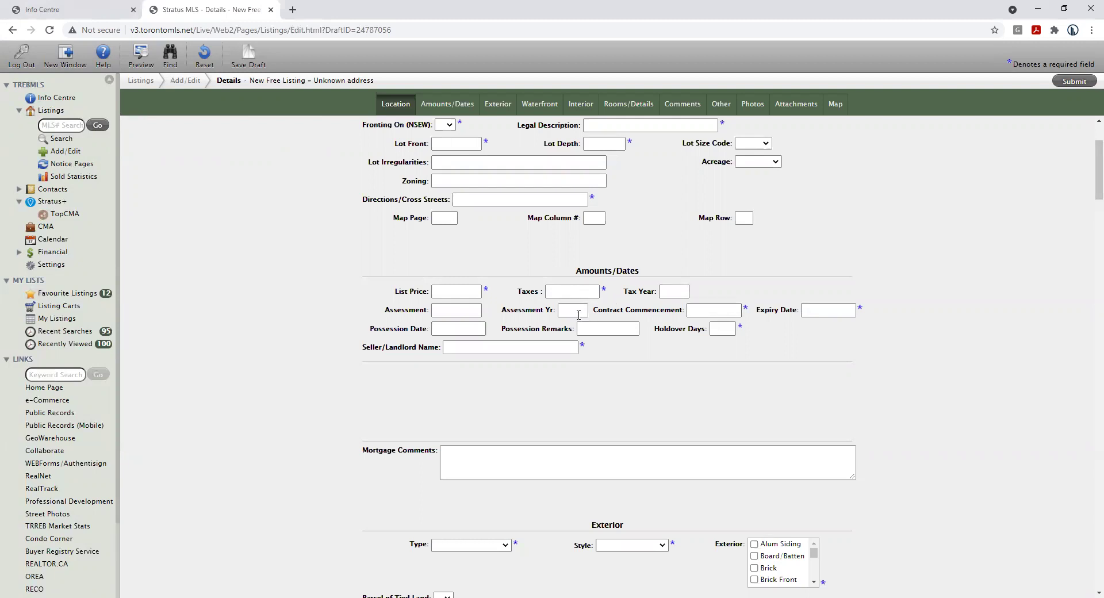
click(595, 295)
scroll(595, 296, down, 2)
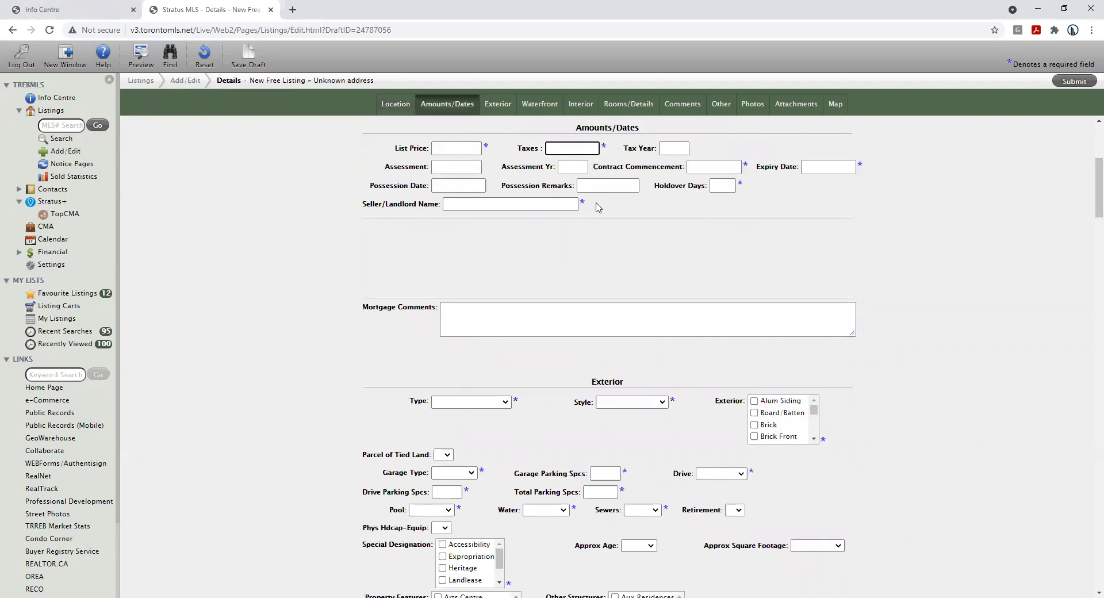
click(675, 149)
click(678, 149)
click(661, 225)
scroll(694, 295, down, 2)
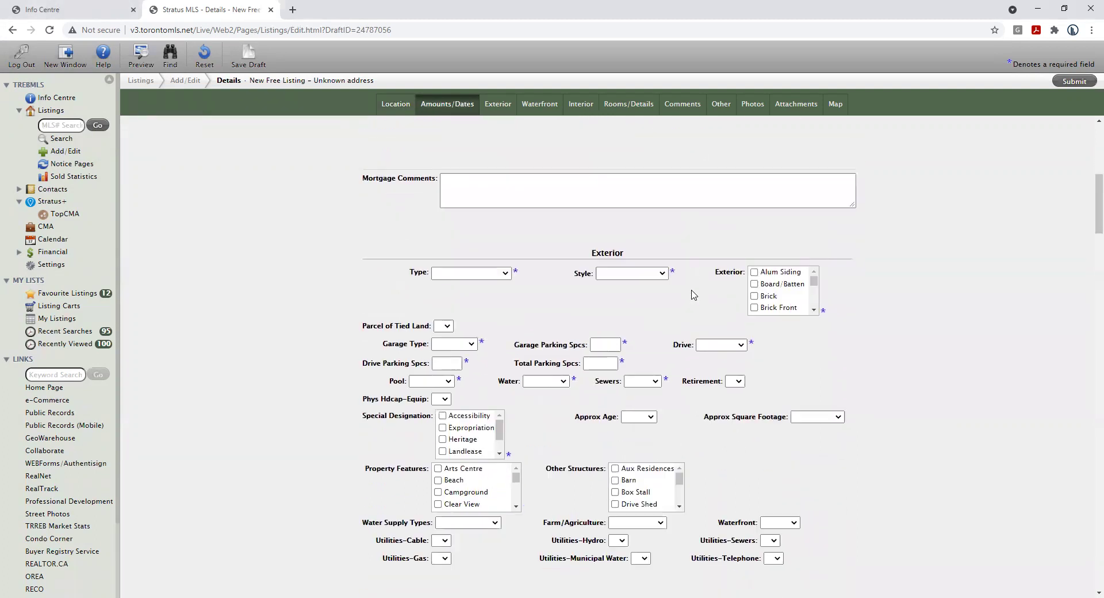
scroll(617, 350, down, 5)
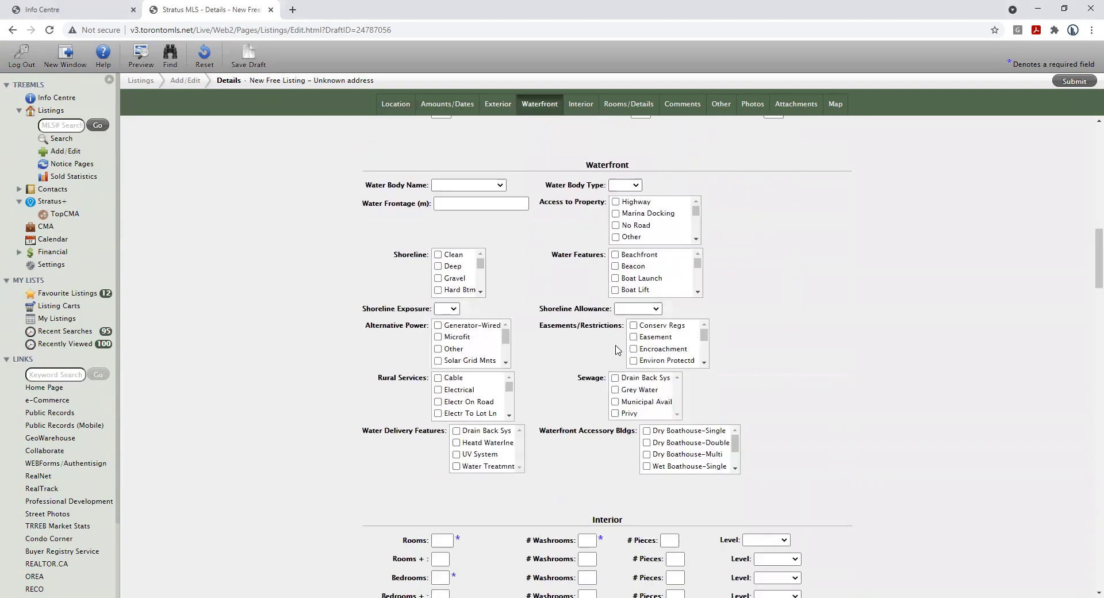
scroll(616, 350, down, 8)
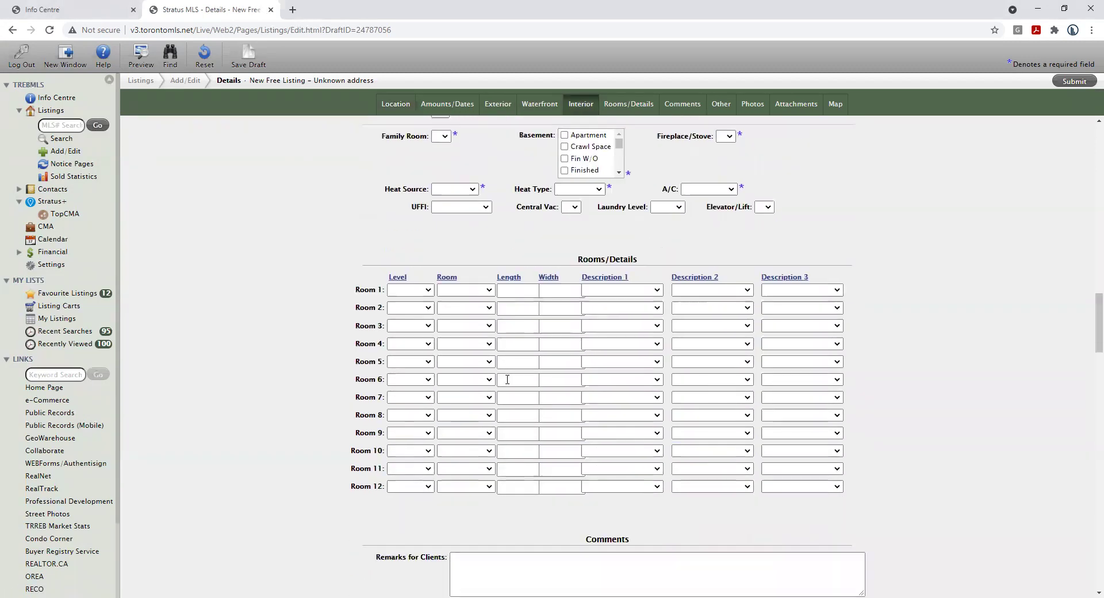
scroll(507, 379, down, 6)
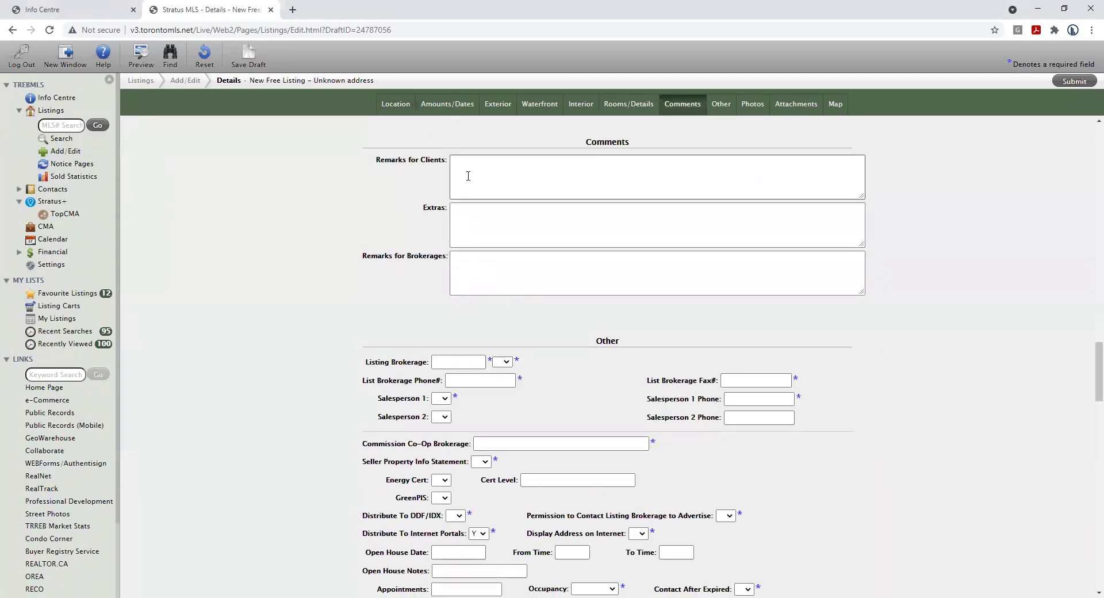
- Examine the Remarks for Clients, Extras and Remarks for Brokerages fields in the Comments section
click(481, 175)
key(Tab)
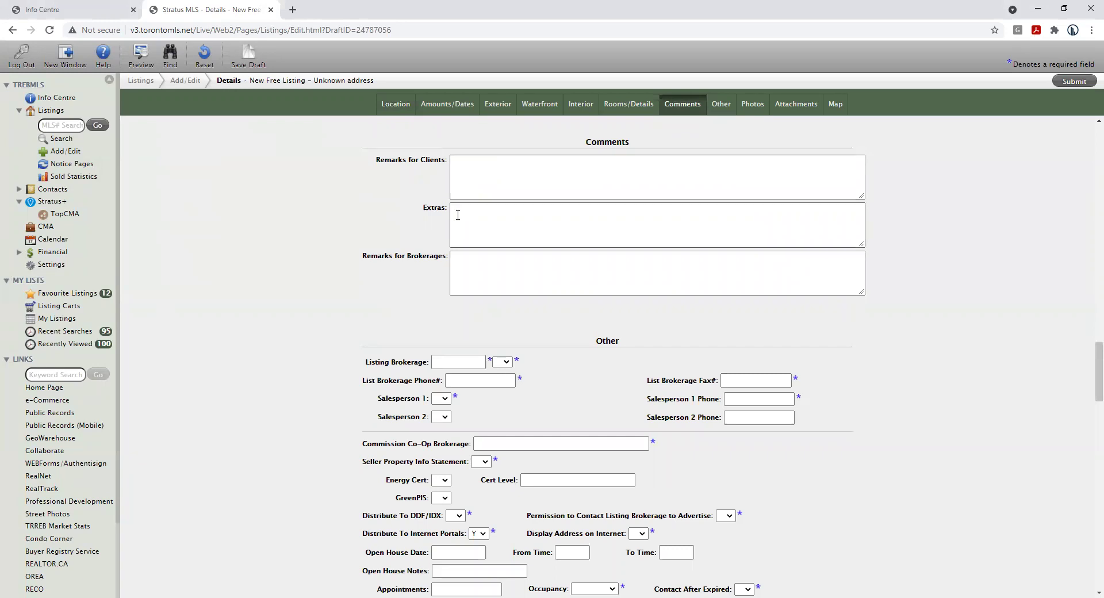
click(509, 186)
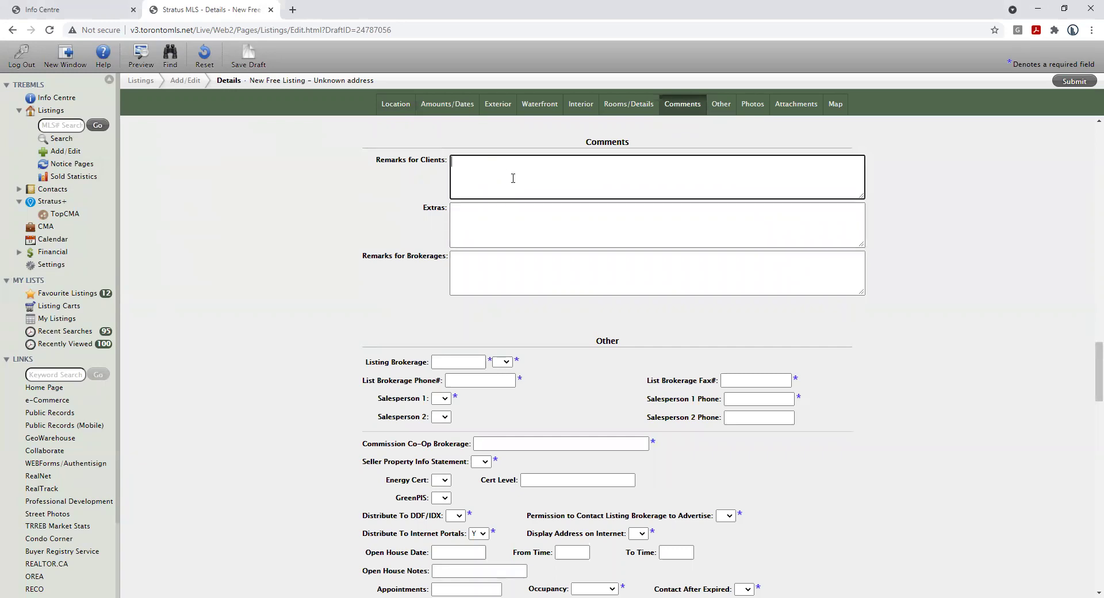
click(490, 225)
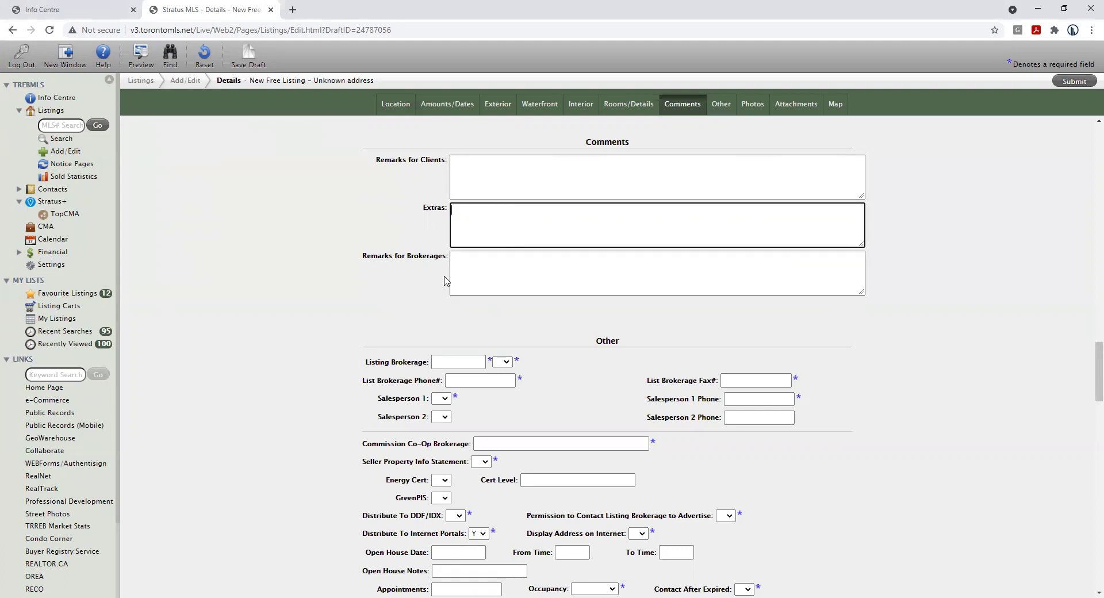
click(468, 279)
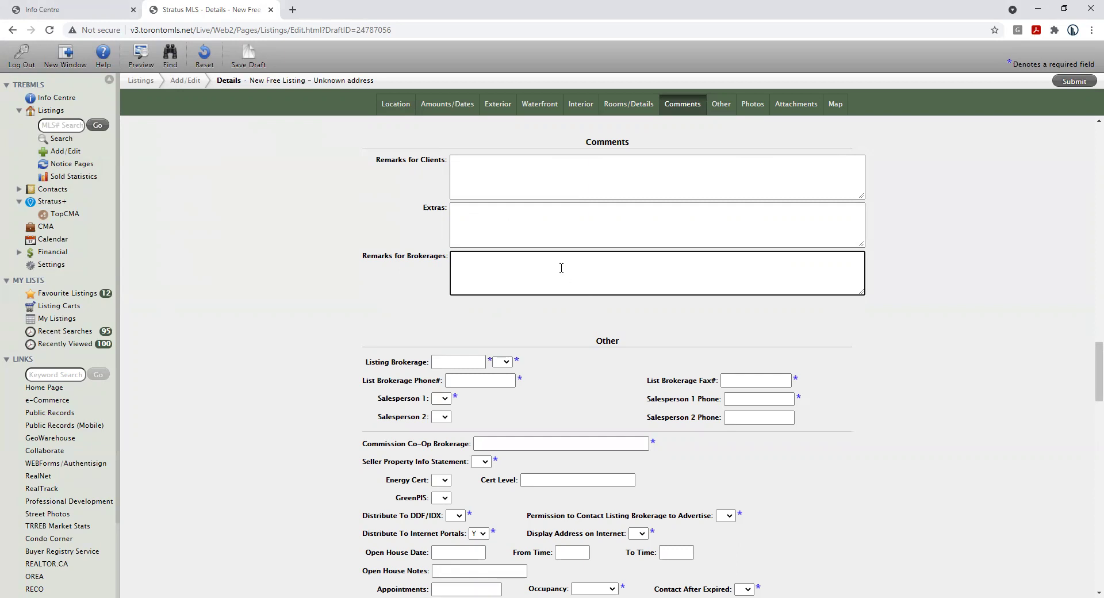
click(529, 167)
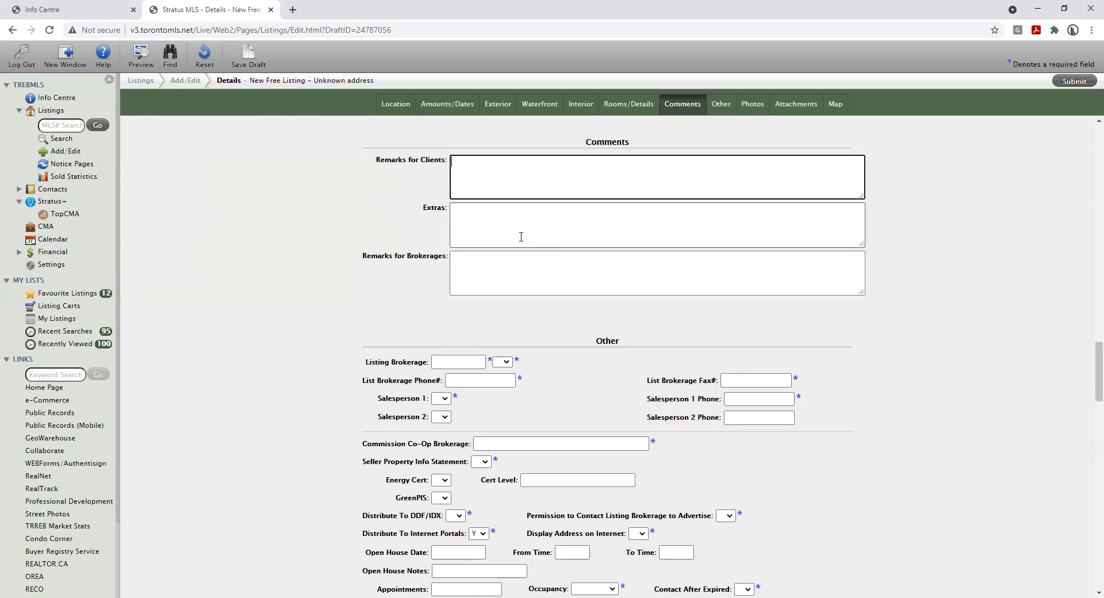
click(496, 294)
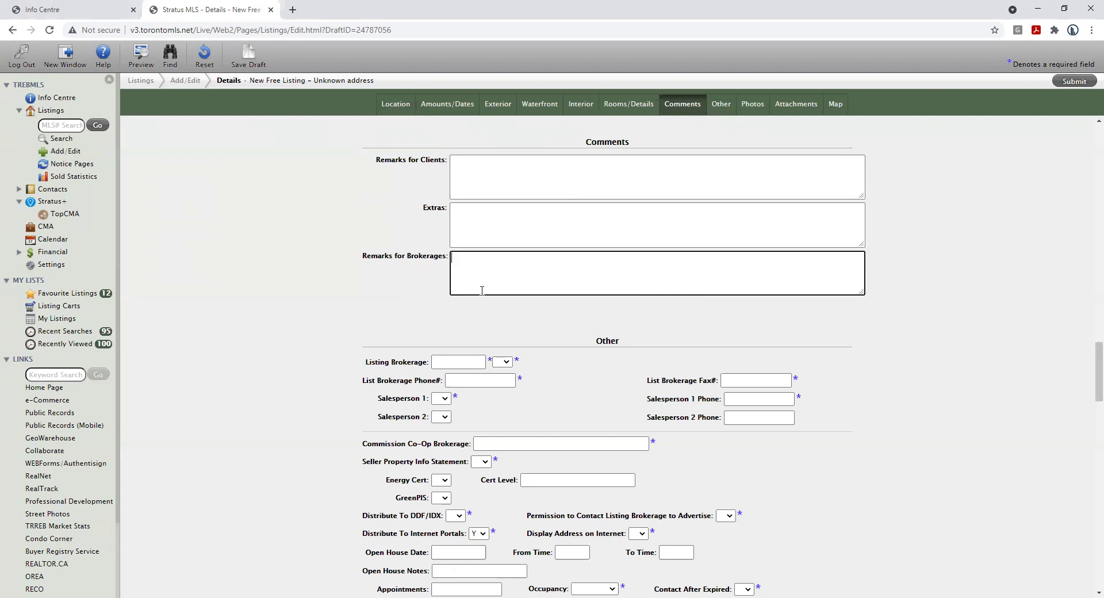
click(542, 323)
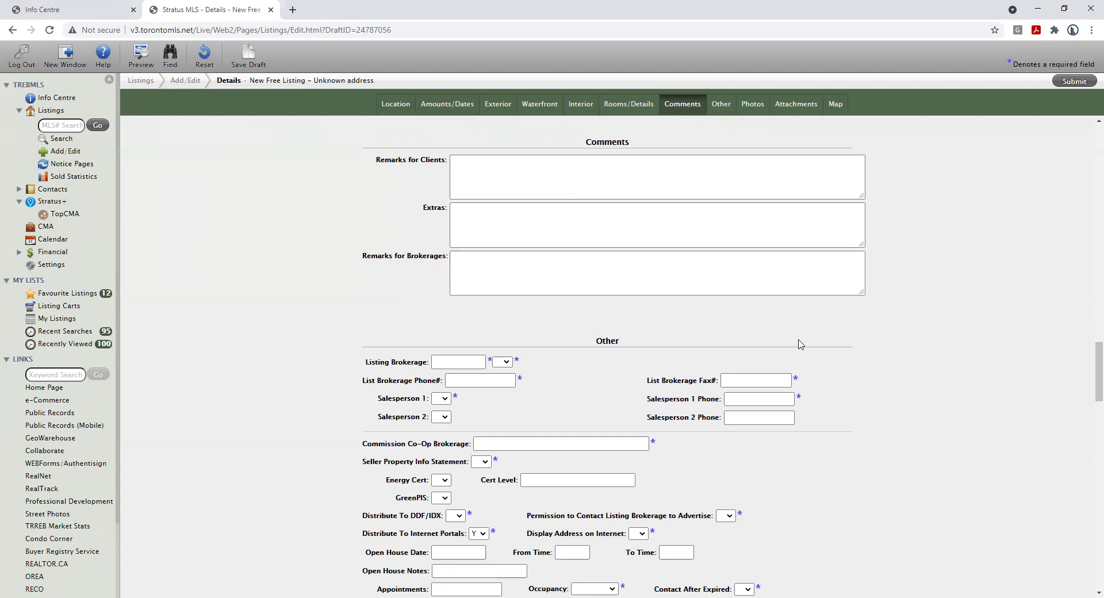
- Examine the Other section's brokerage, distribution, open house and appointment fields, ending at the Virtual Tour URL field
scroll(840, 352, down, 3)
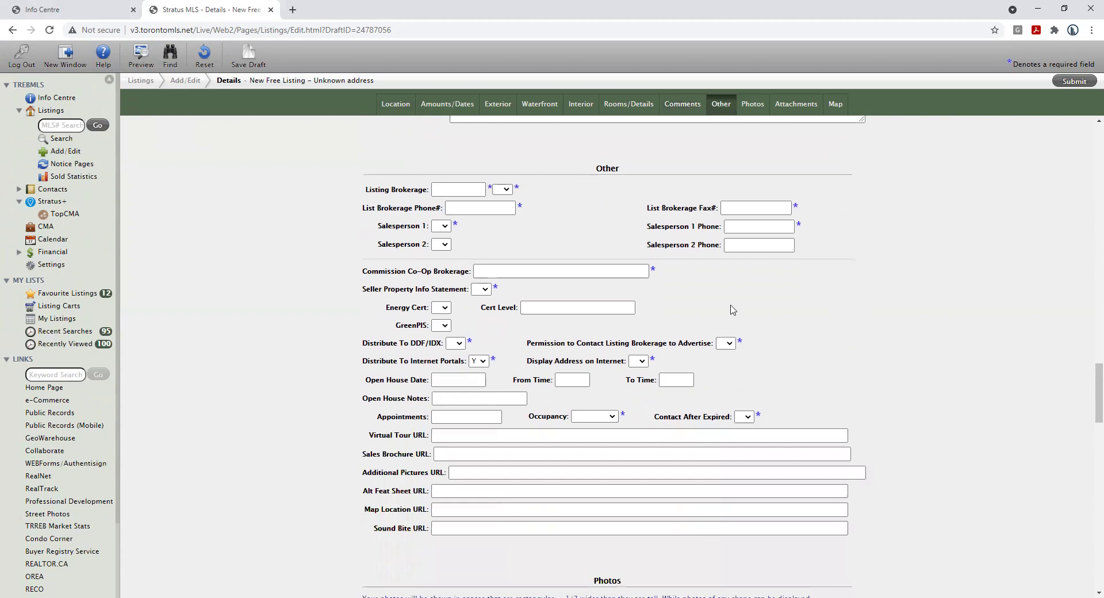
scroll(596, 387, down, 2)
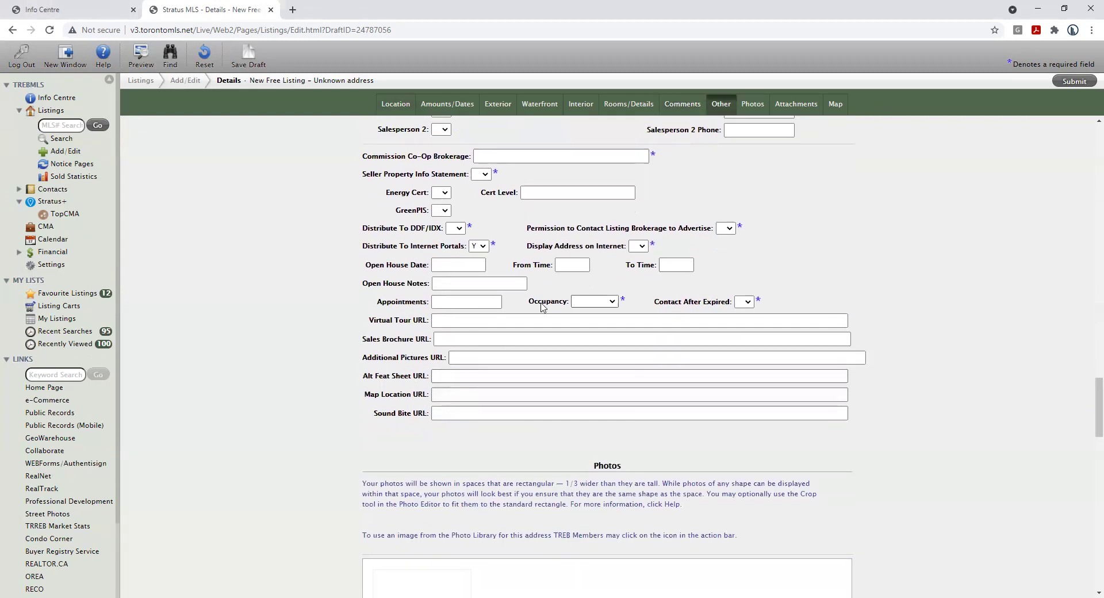
scroll(420, 254, up, 3)
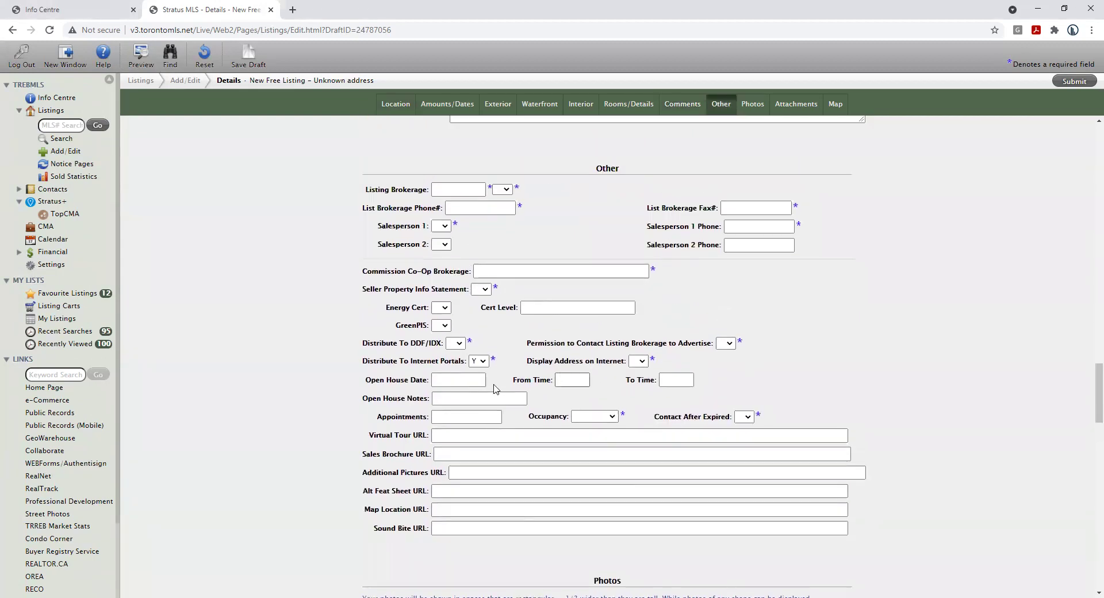
scroll(495, 387, down, 2)
scroll(494, 385, down, 1)
click(453, 263)
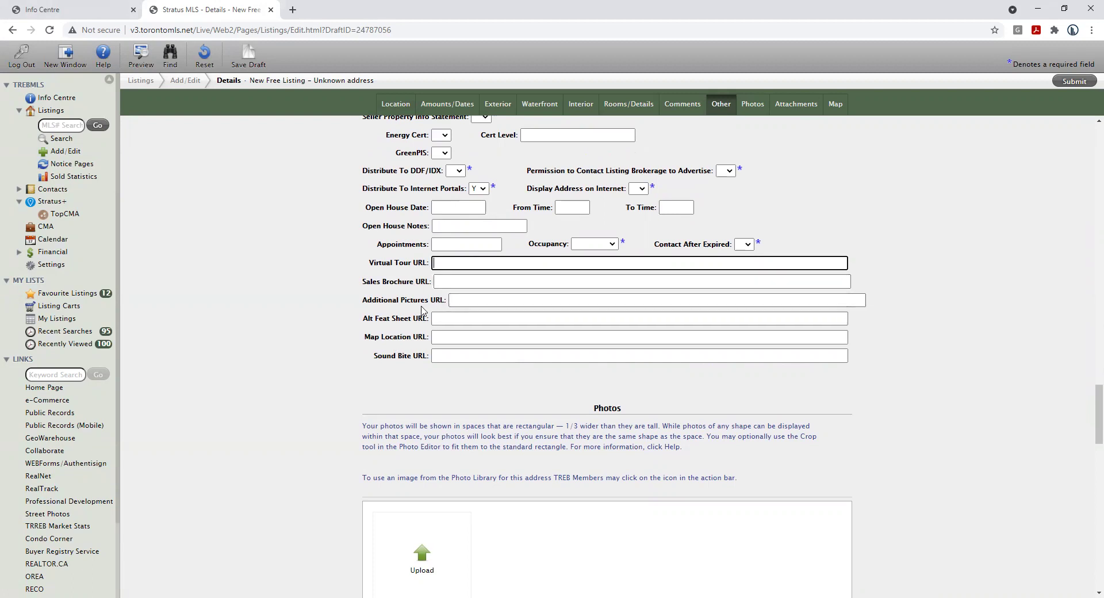
- Compare the Remarks for Brokerages field with the Virtual Tour URL field and glance at the Photos section
scroll(578, 288, up, 5)
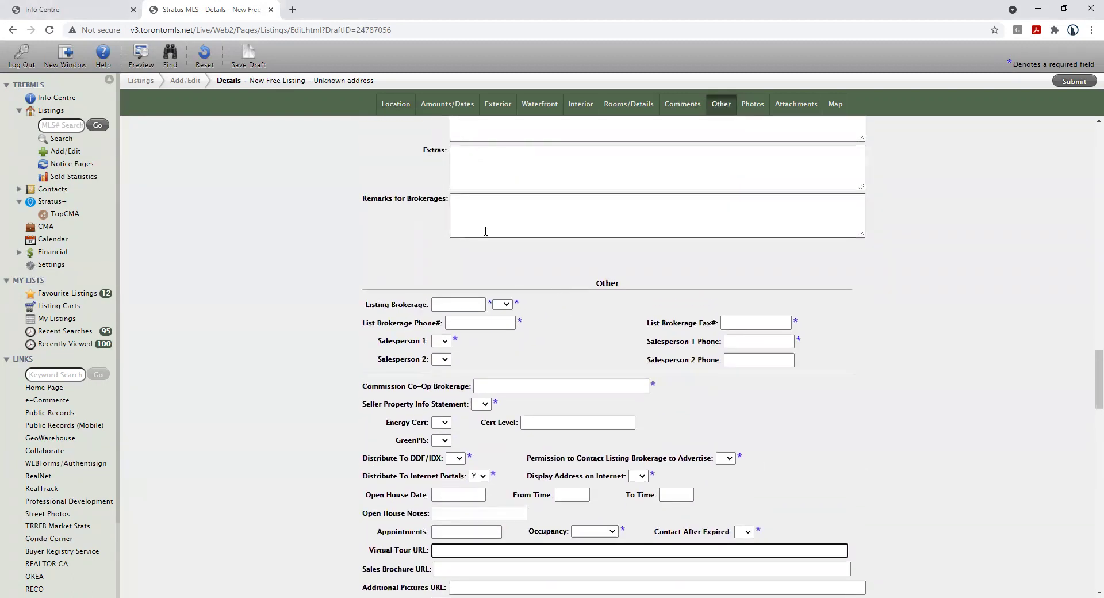
scroll(503, 230, up, 1)
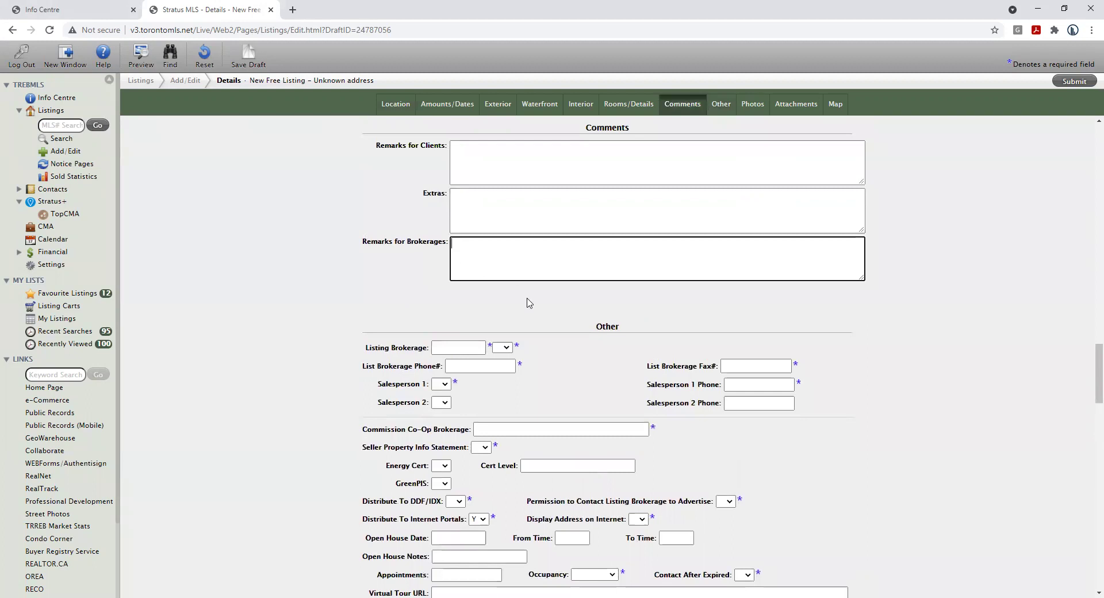
scroll(506, 345, down, 4)
scroll(503, 358, down, 5)
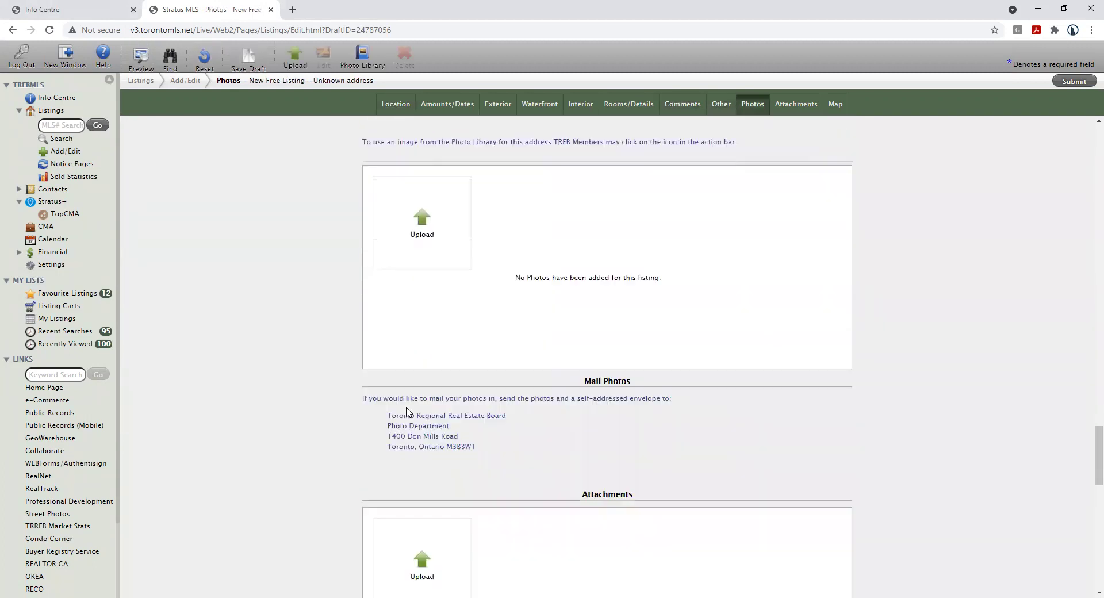
scroll(408, 411, up, 4)
click(460, 303)
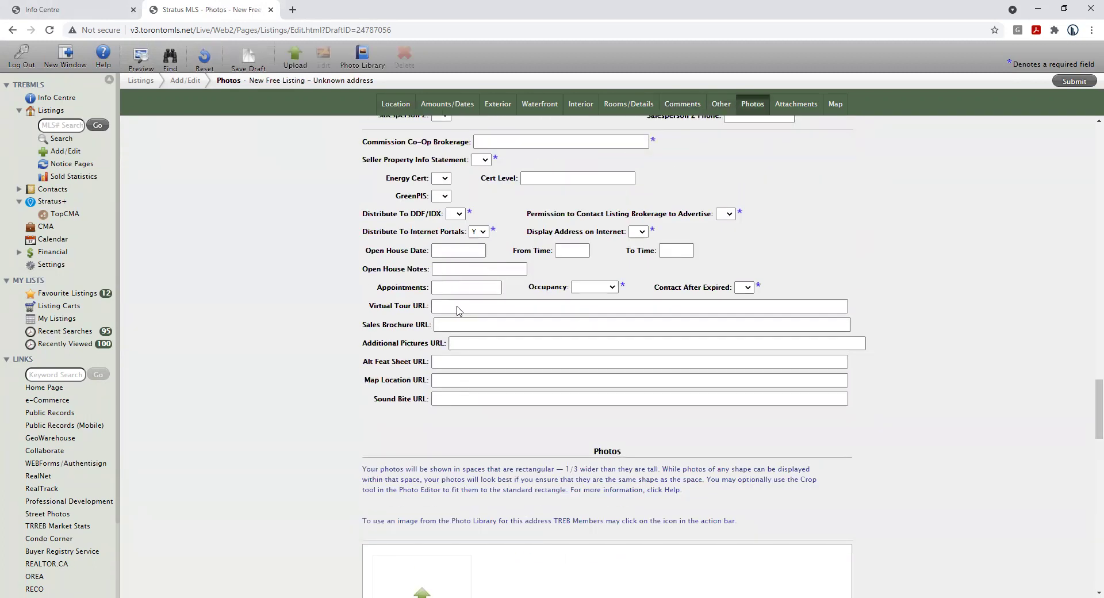
scroll(459, 310, up, 2)
scroll(420, 396, down, 1)
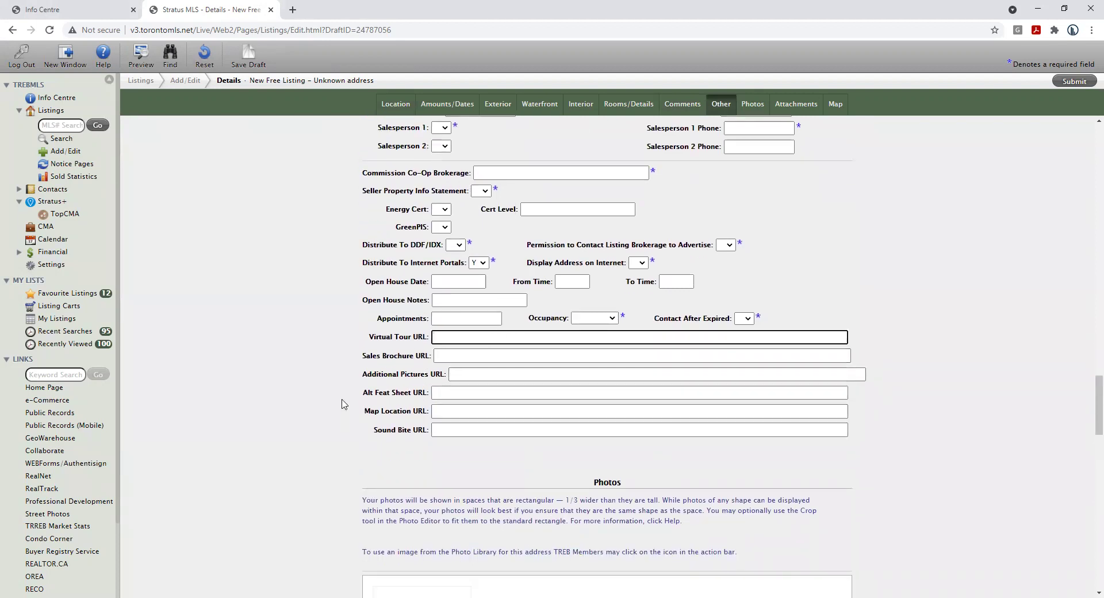
click(531, 471)
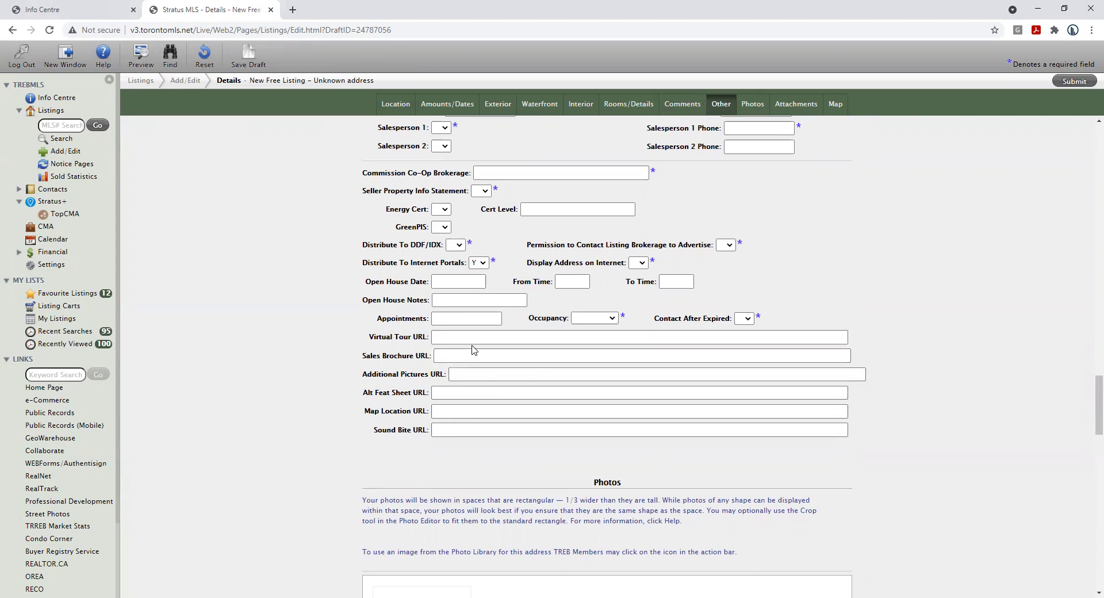
click(451, 340)
scroll(468, 424, down, 2)
click(535, 352)
- Add the IRF-Schedule B PDF to the list of attachments to upload for the listing
scroll(730, 380, down, 4)
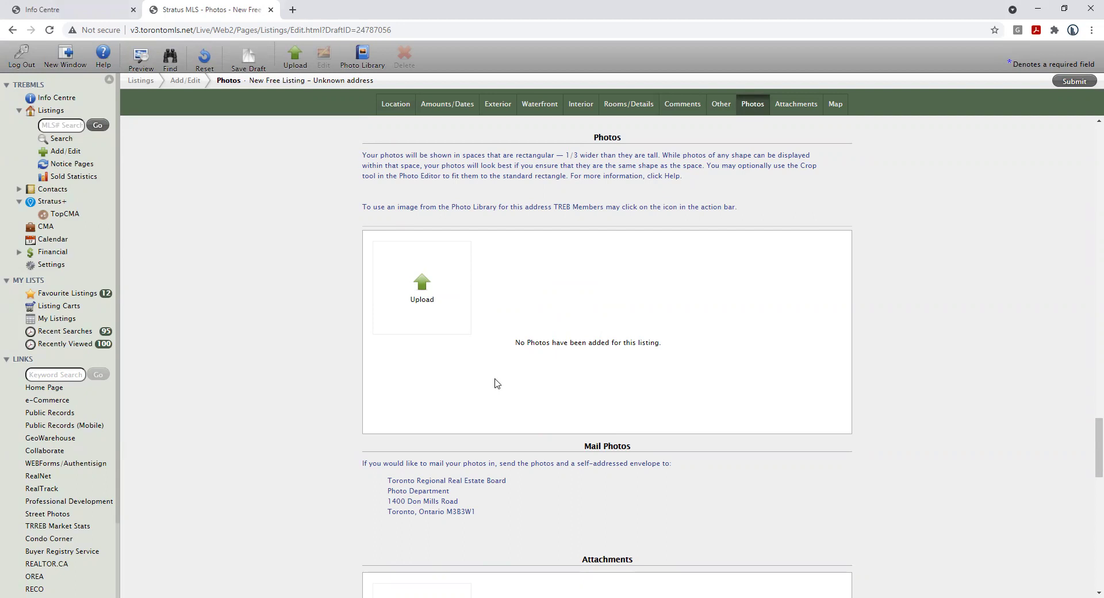
scroll(690, 380, down, 4)
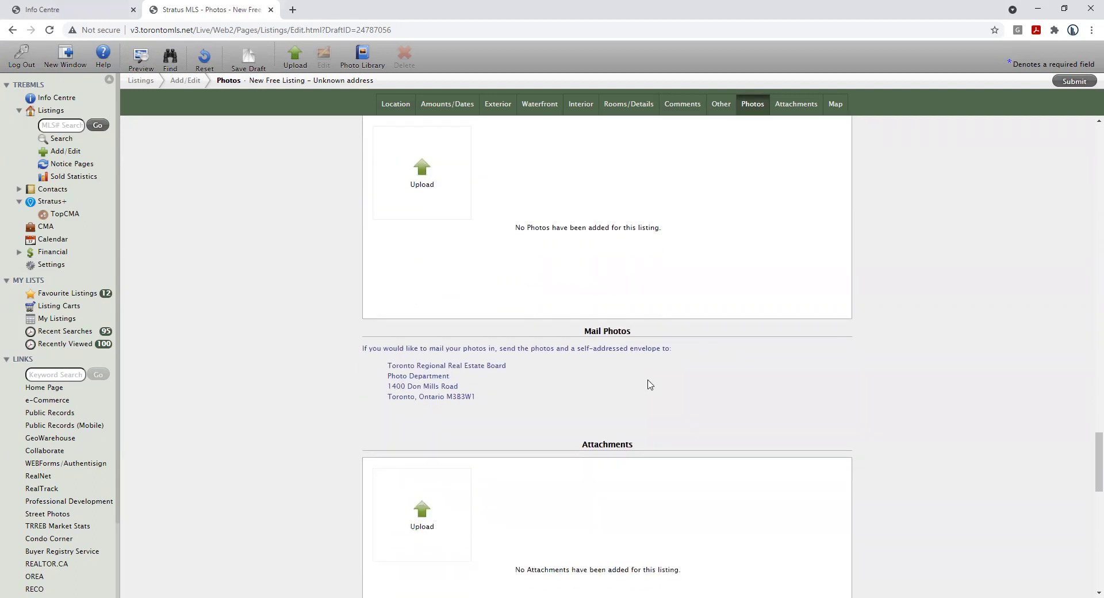
scroll(761, 396, down, 2)
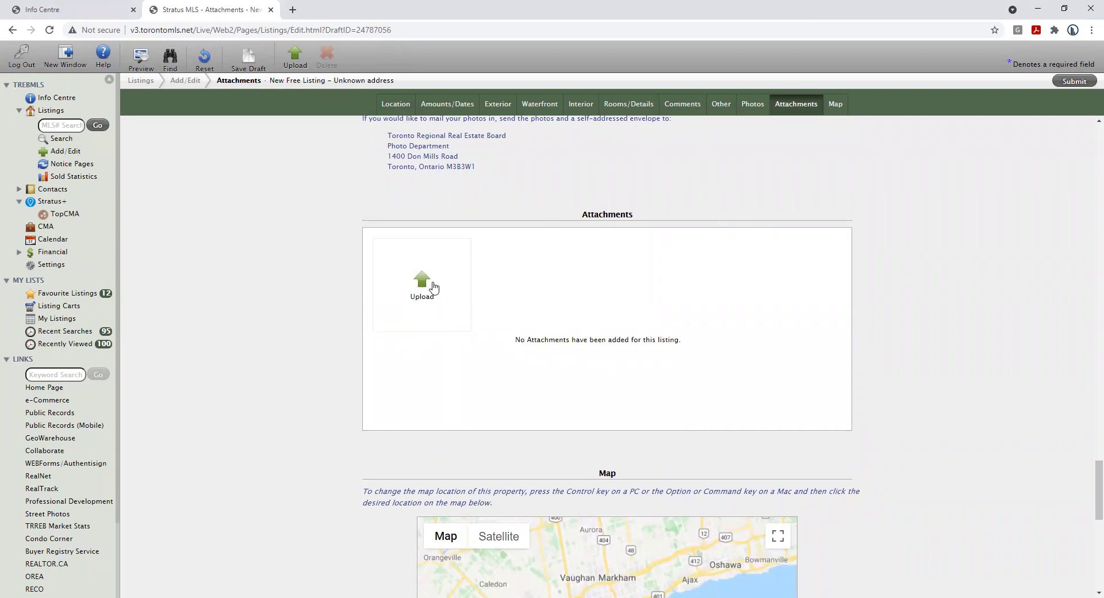
click(445, 305)
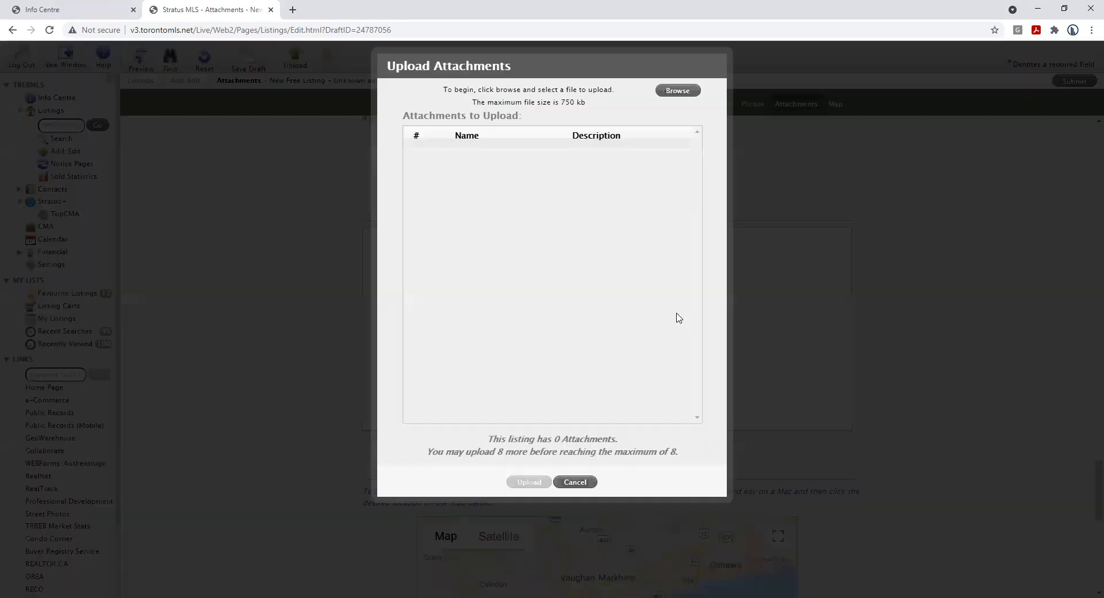
click(677, 90)
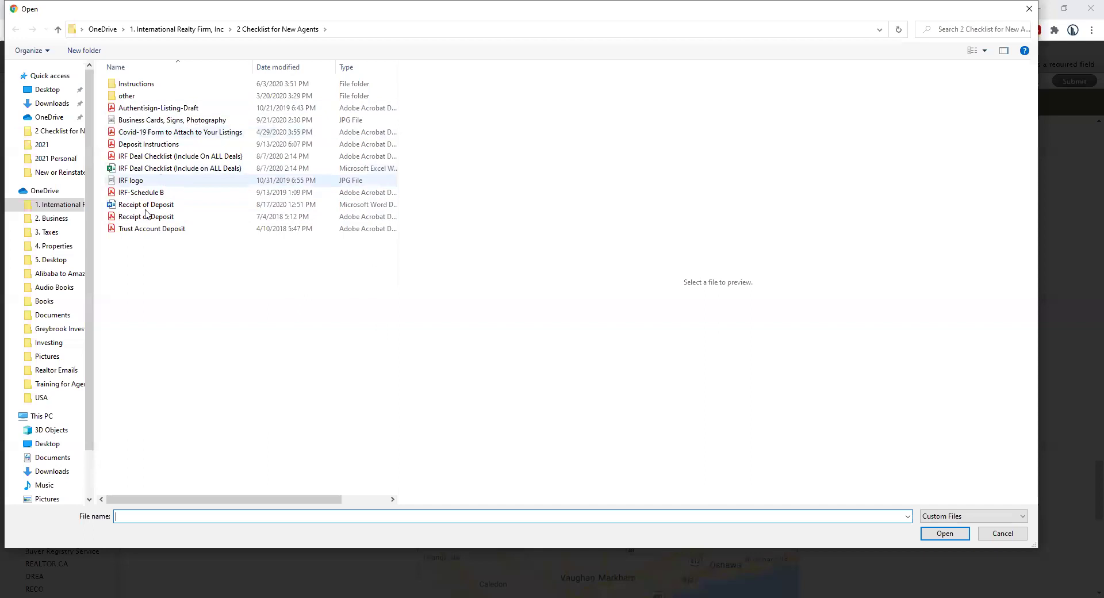
click(137, 180)
click(141, 194)
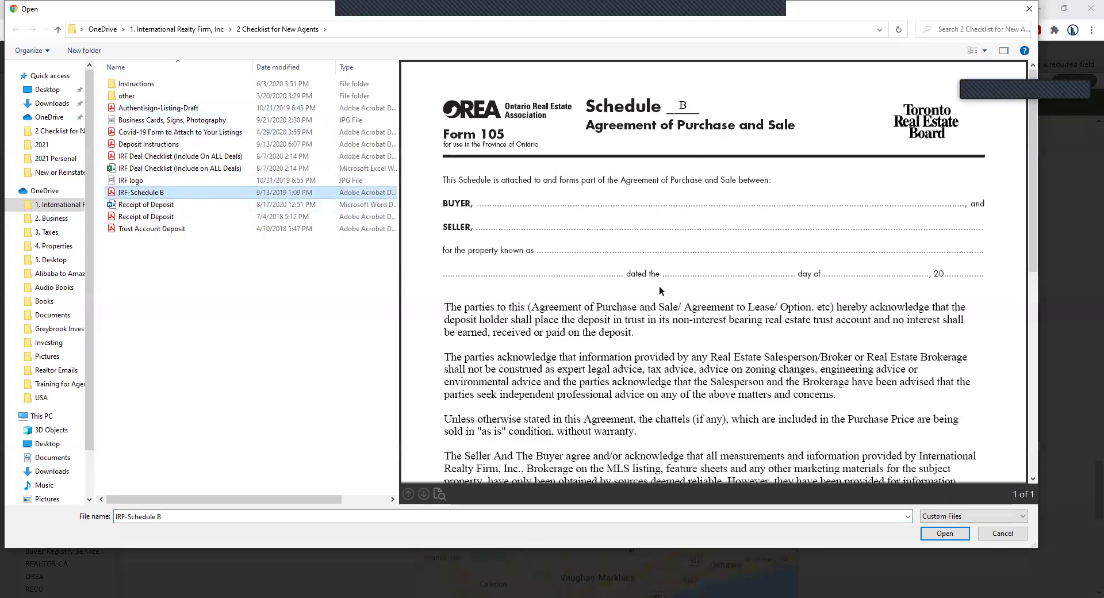
click(960, 539)
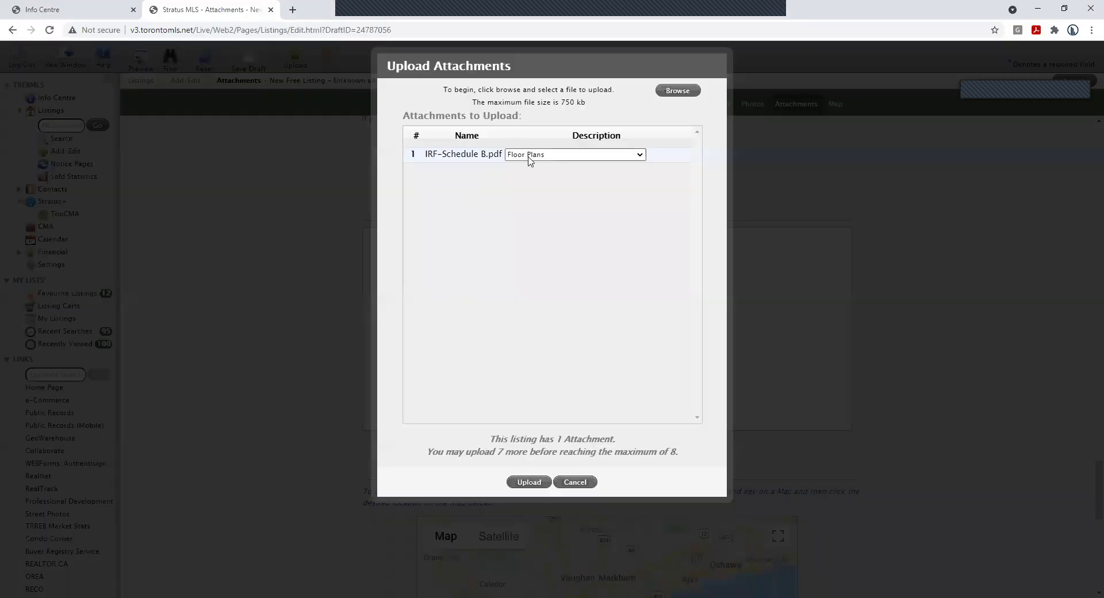
- Set the IRF-Schedule B PDF's description to Schedules and upload it to the listing
click(532, 157)
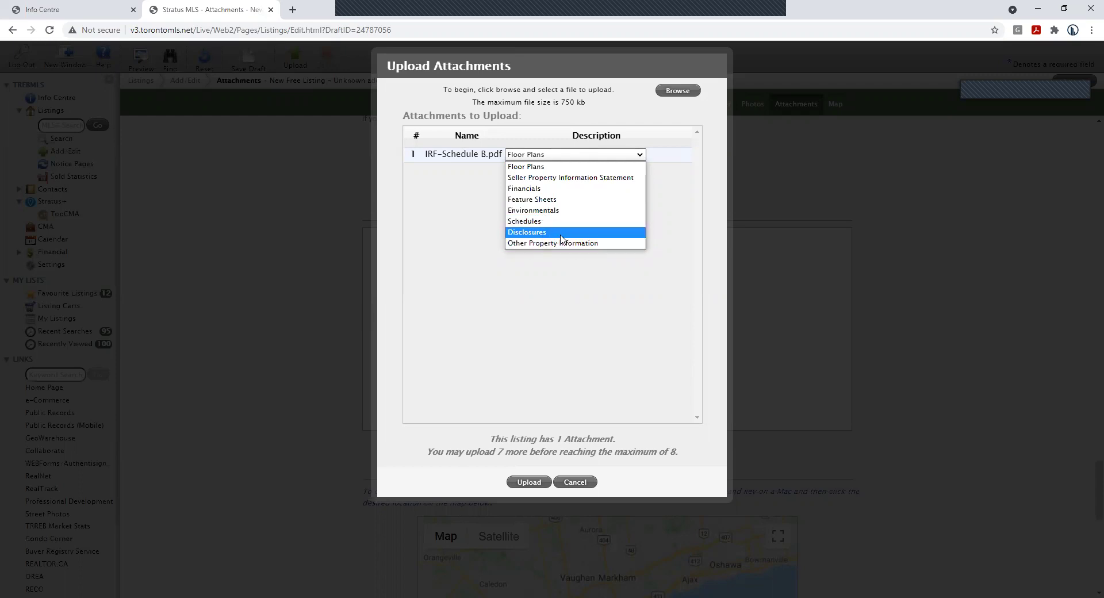
click(527, 222)
click(535, 483)
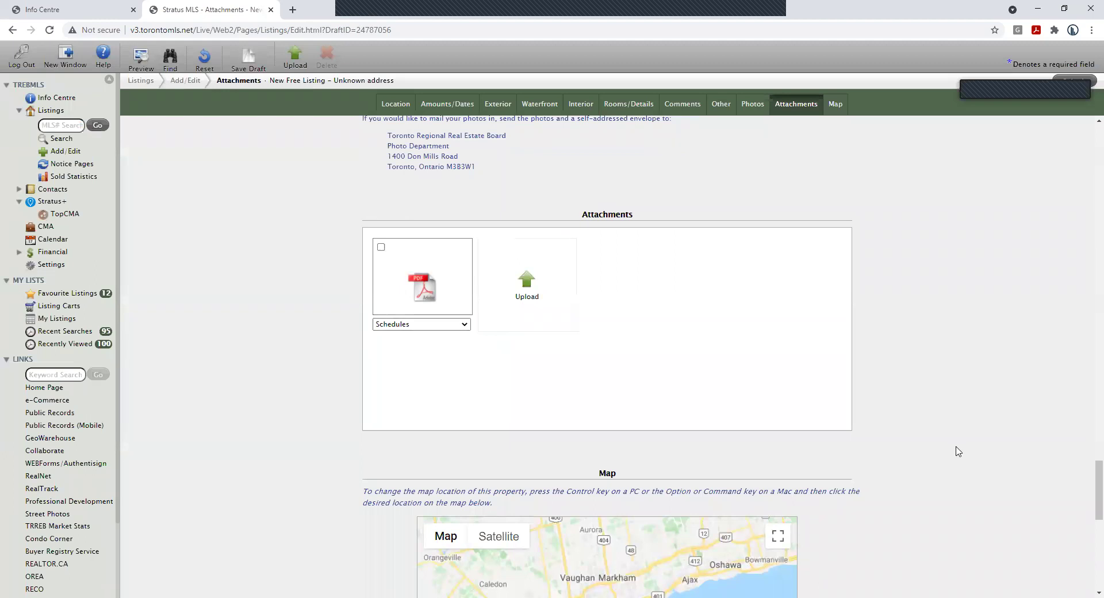
- Save the new listing as a draft and dismiss the confirmation
scroll(950, 450, down, 5)
scroll(872, 365, up, 15)
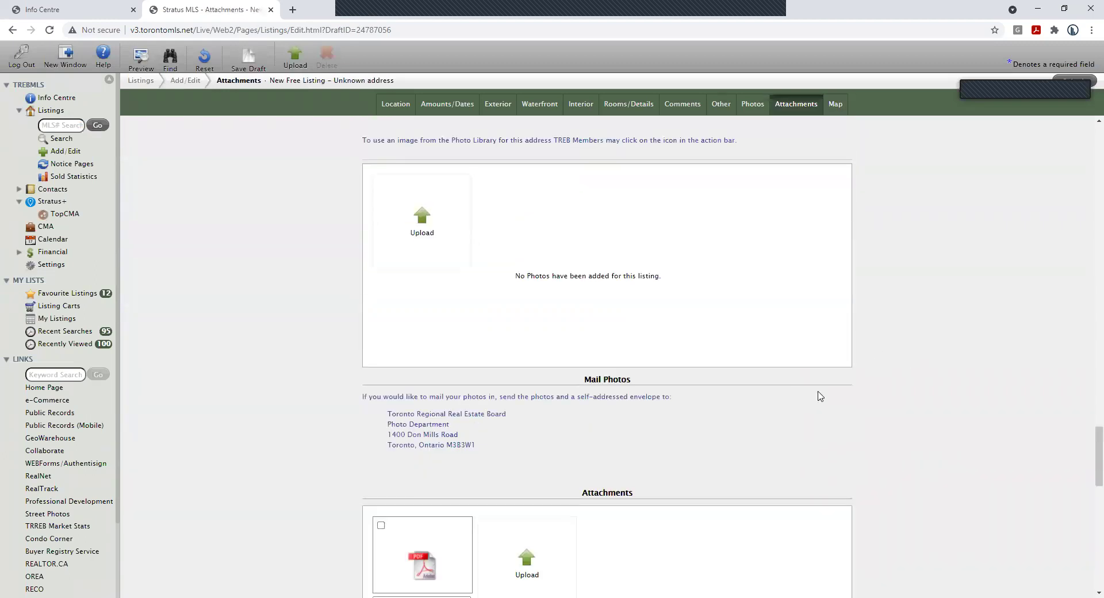
scroll(1088, 443, up, 20)
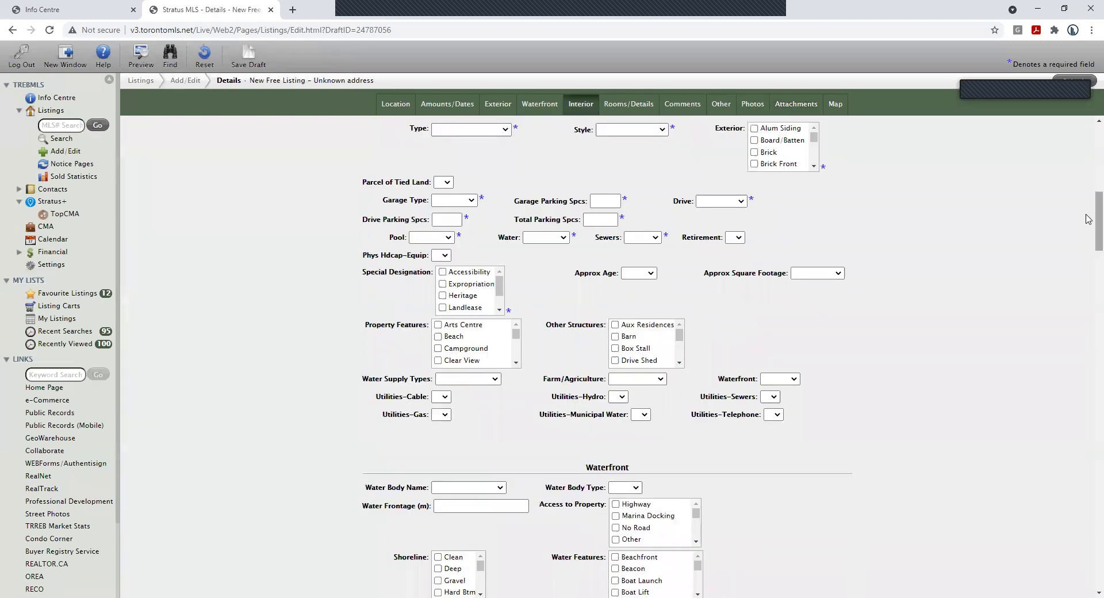
scroll(1088, 140, up, 10)
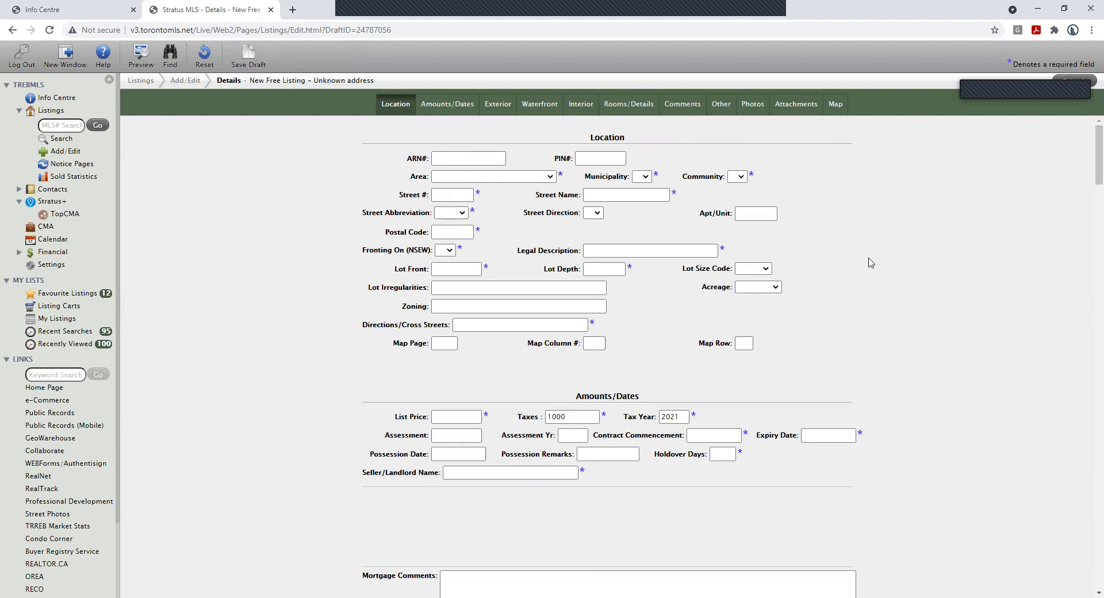
click(249, 59)
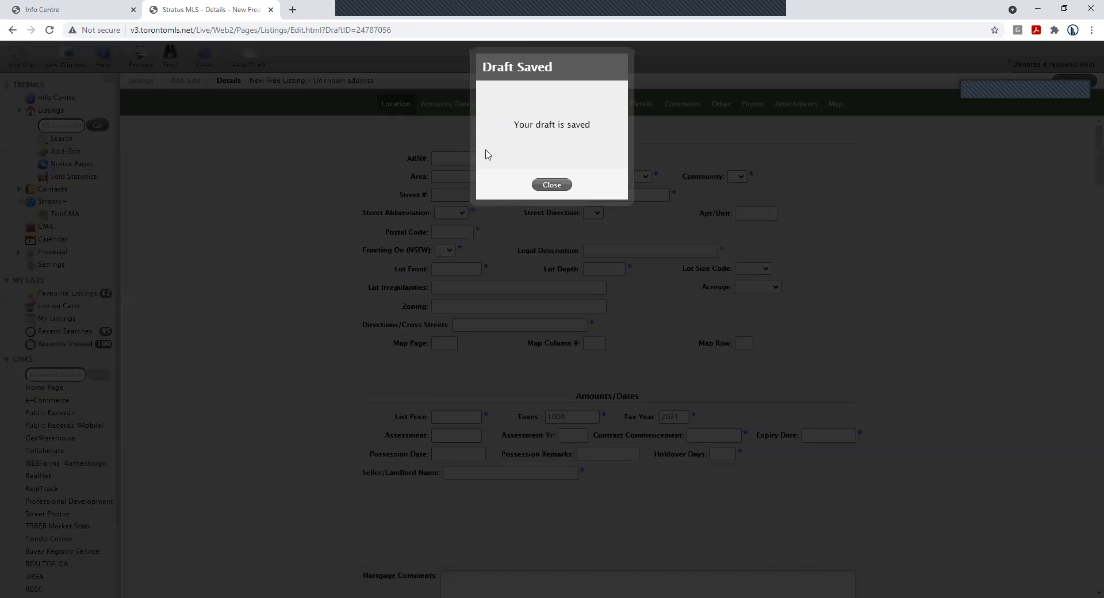
click(549, 184)
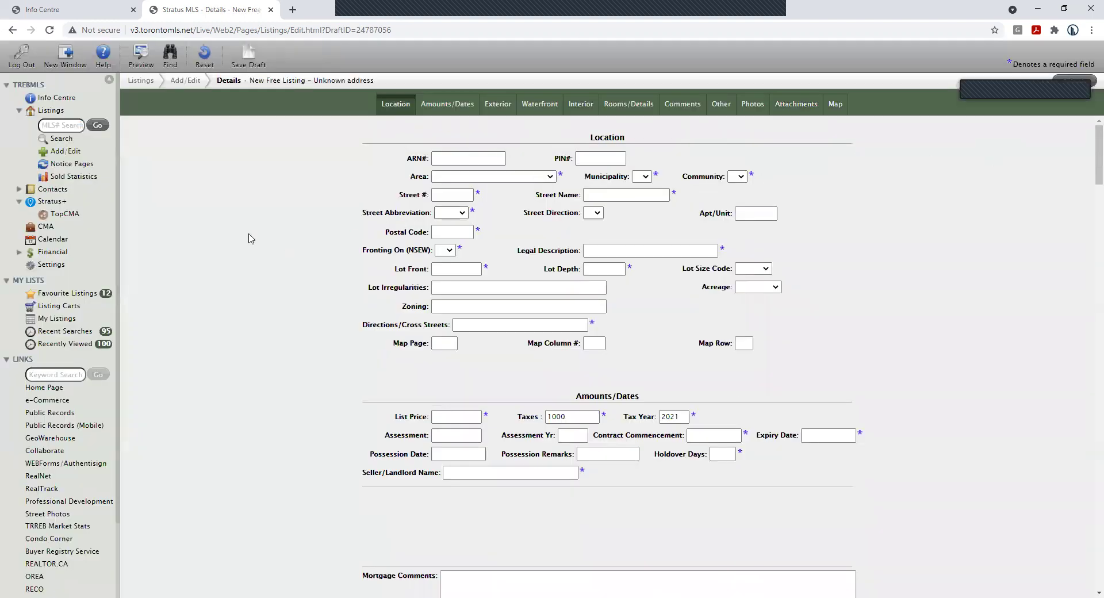
- Leave the listing form and reopen the saved Unknown address draft from the drafts list
click(58, 153)
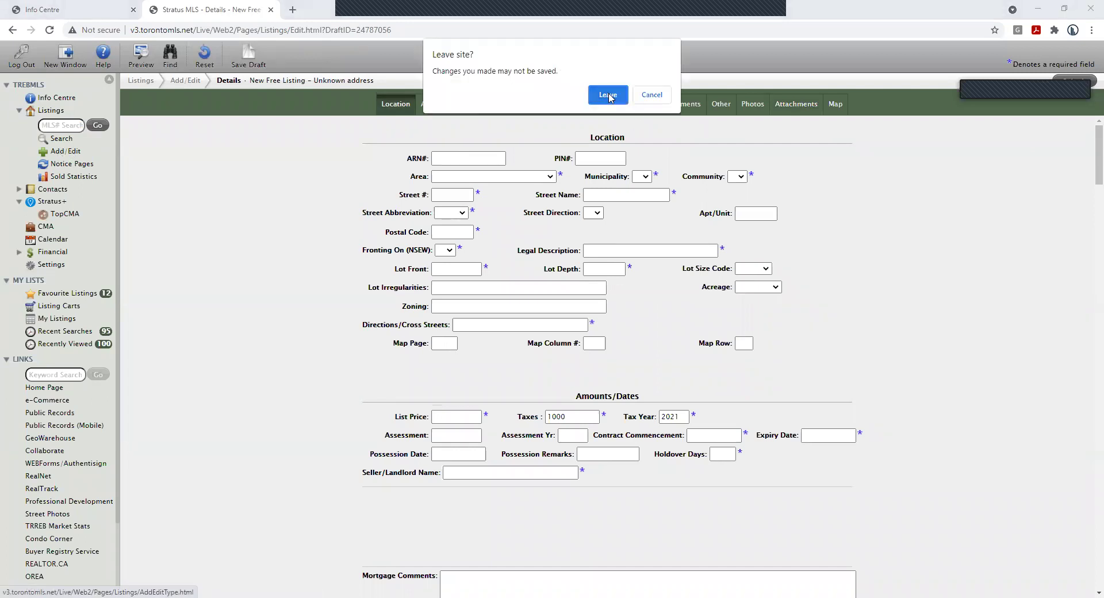
click(609, 95)
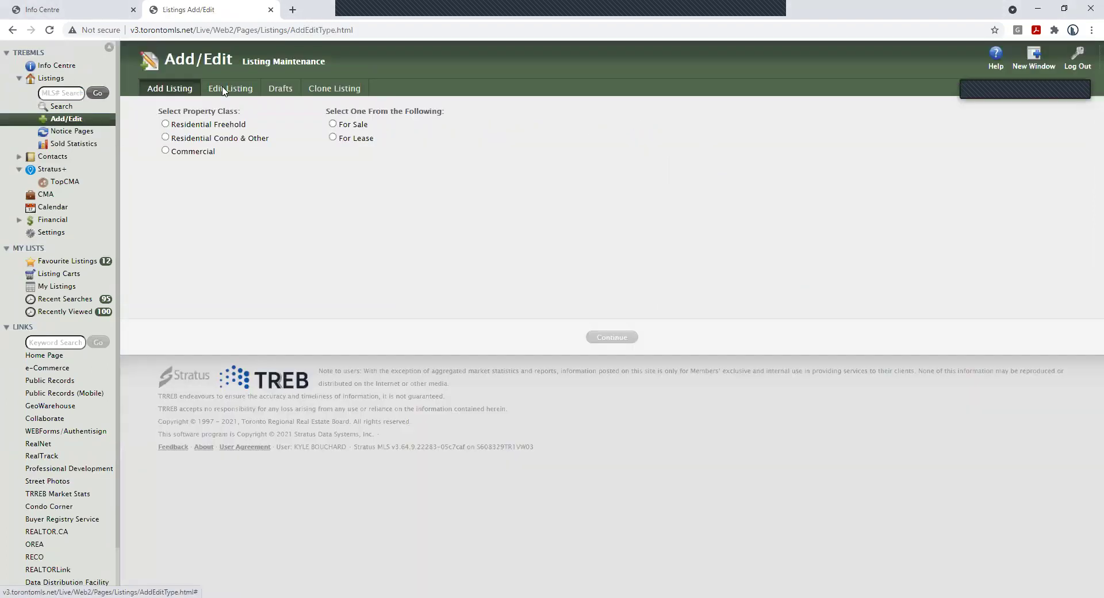
click(280, 94)
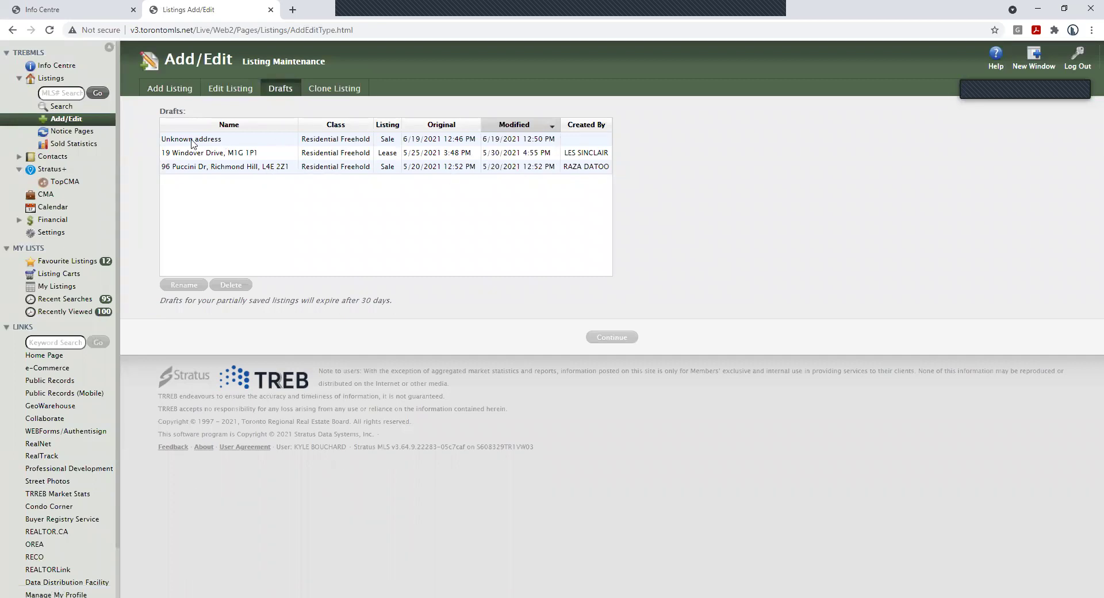
click(255, 141)
click(608, 337)
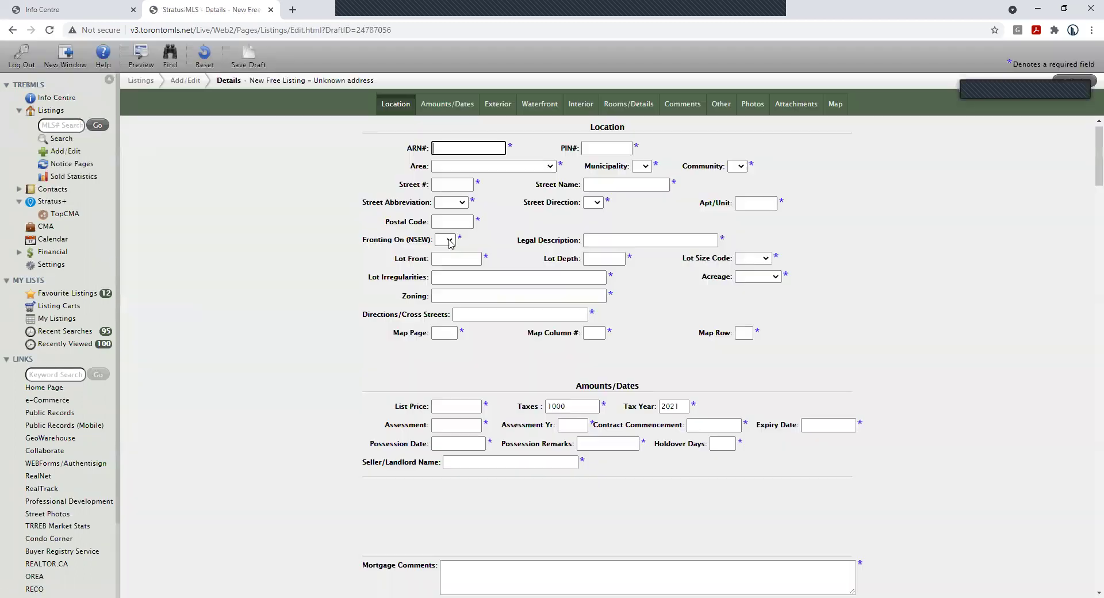
- Examine the reopened draft from the Location and Amounts/Dates fields down to the Map section and submission option
scroll(543, 355, down, 1)
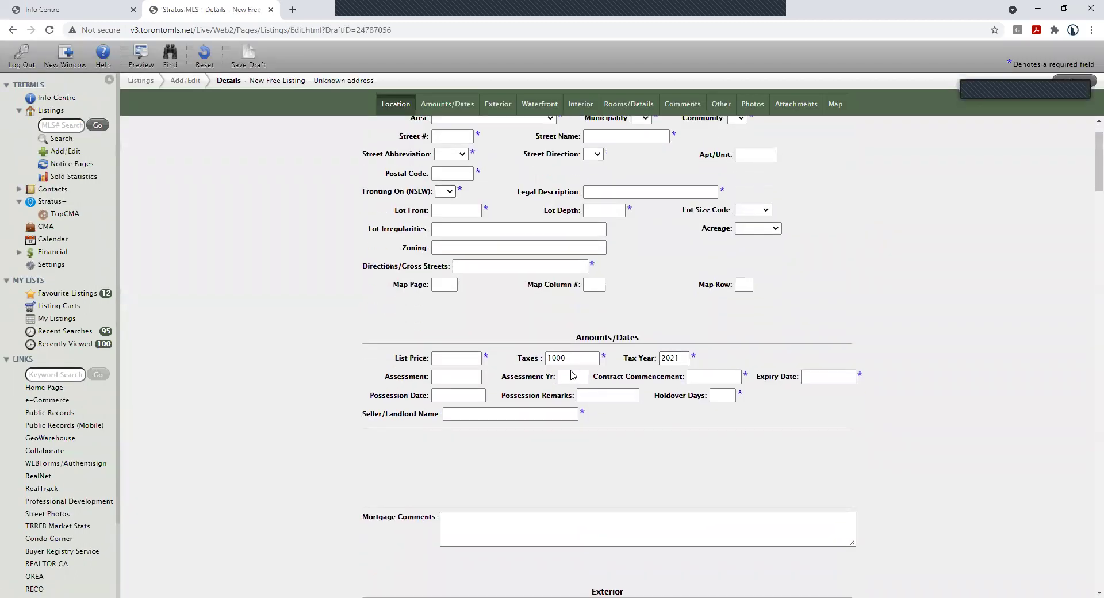
scroll(585, 314, down, 2)
scroll(558, 290, down, 3)
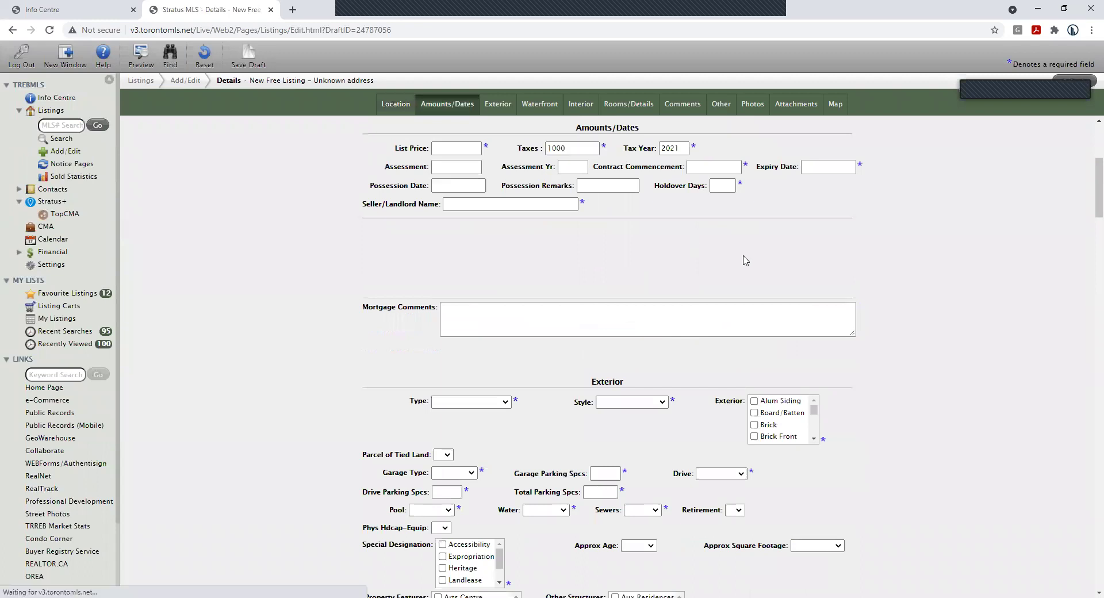
drag(1097, 204, 1088, 170)
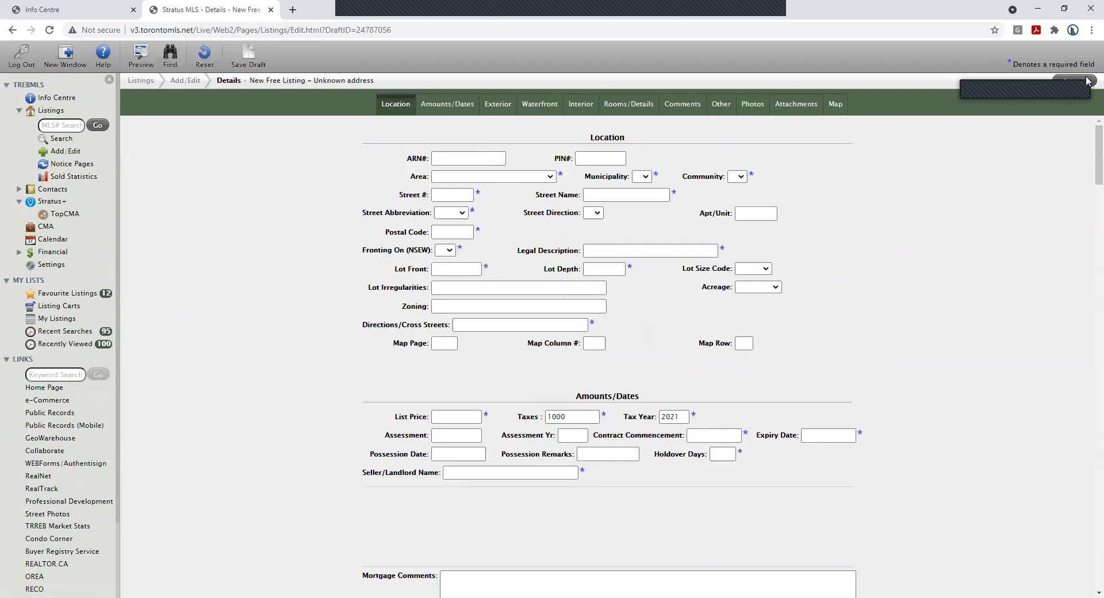
drag(1092, 156, 1089, 566)
click(606, 279)
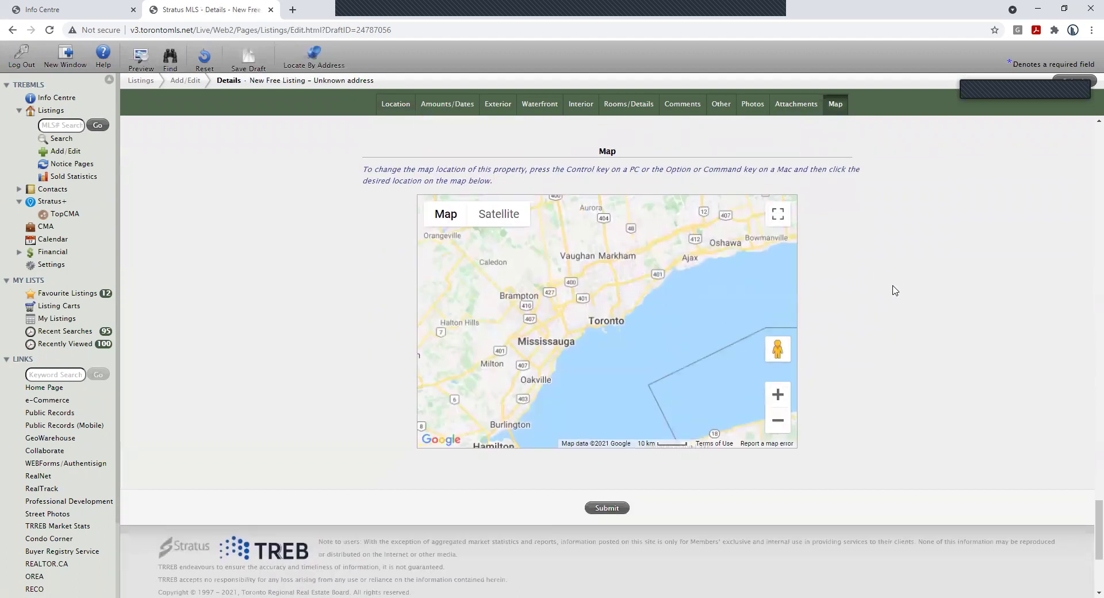
- Review the draft's Other, Comments, Rooms/Details and Exterior fields, working back up to the Location section
scroll(895, 291, up, 15)
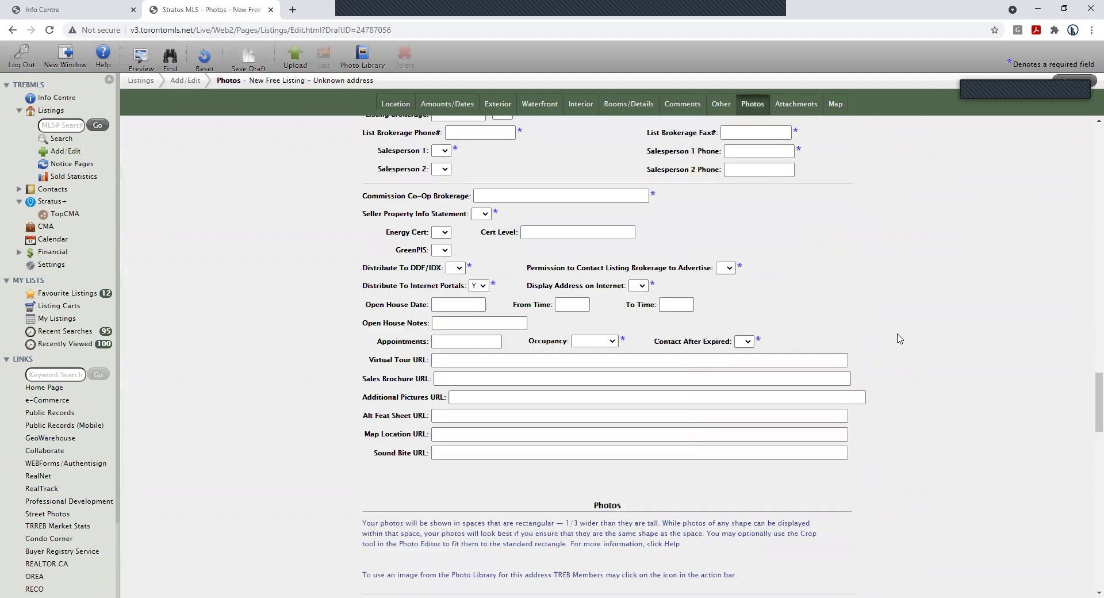
scroll(903, 339, up, 6)
scroll(910, 339, down, 6)
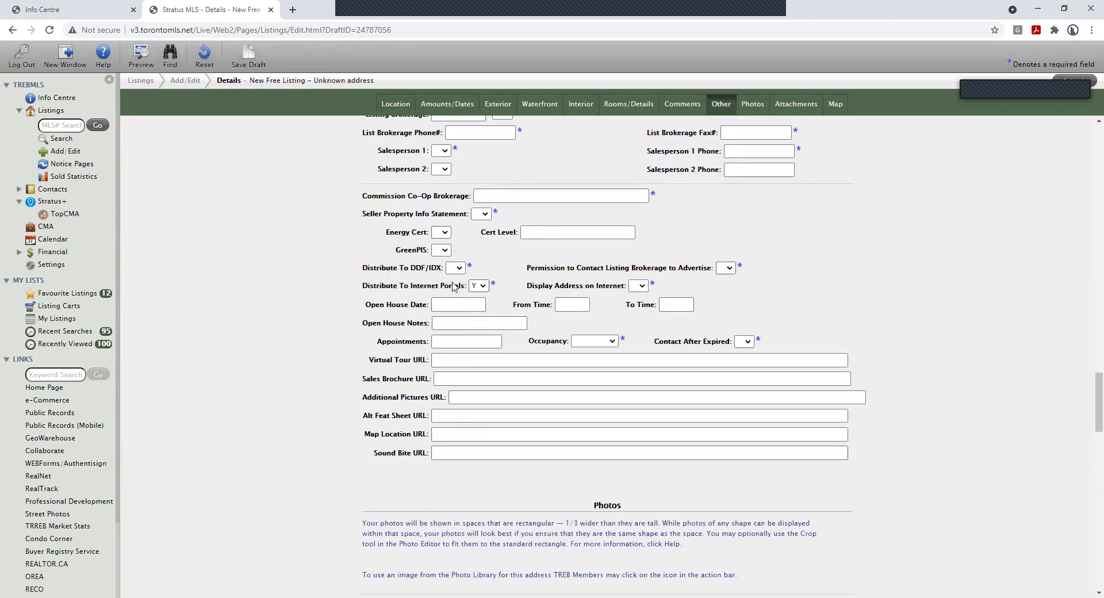
scroll(360, 275, up, 7)
scroll(362, 322, down, 1)
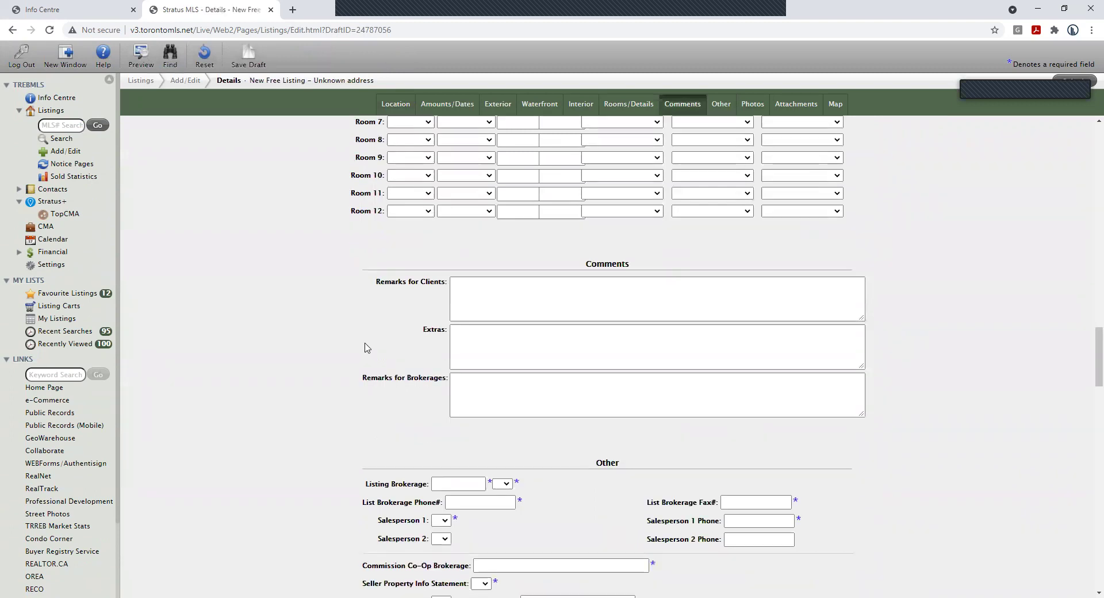
scroll(364, 348, down, 4)
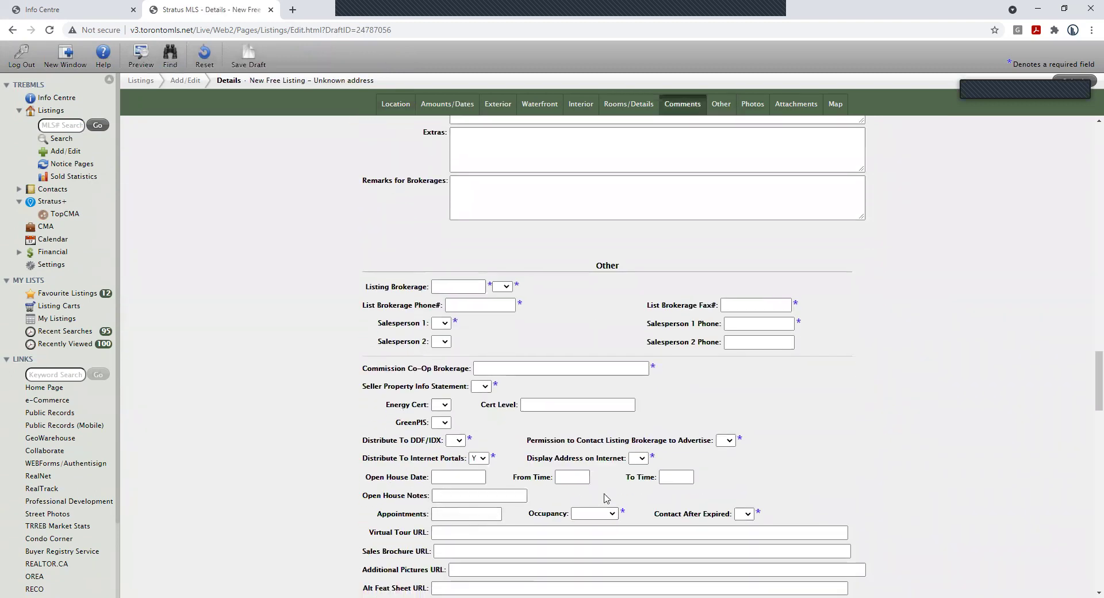
scroll(318, 457, up, 4)
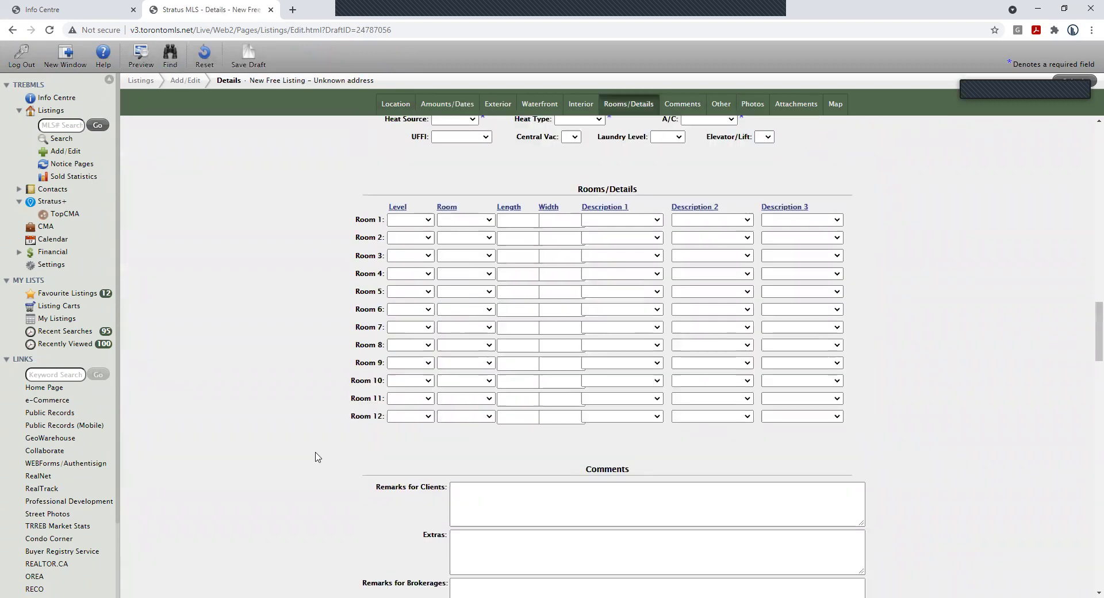
scroll(317, 457, up, 8)
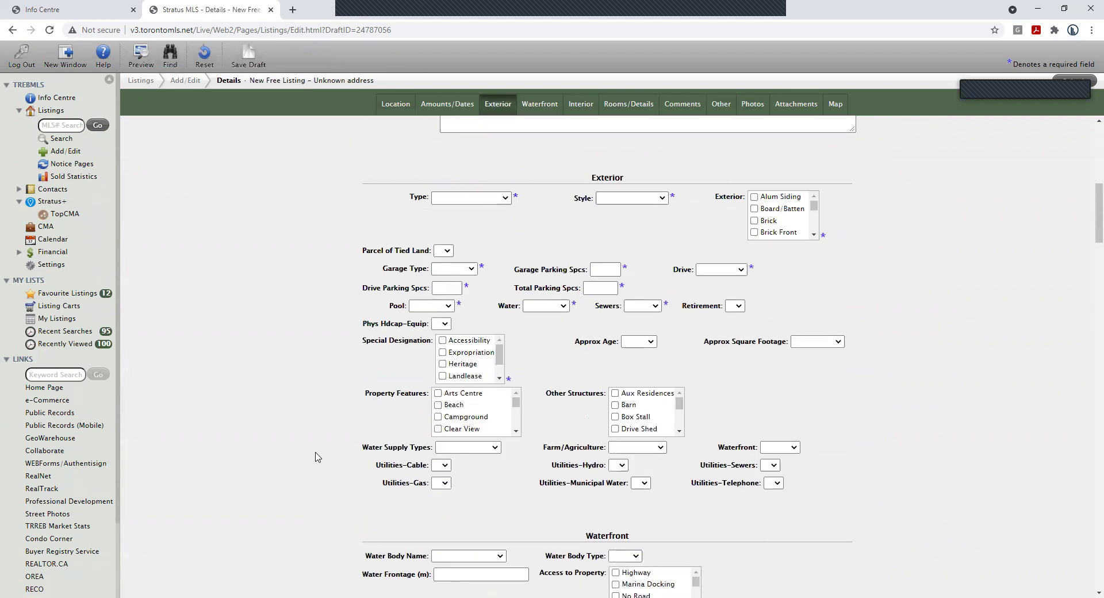
scroll(318, 457, up, 7)
scroll(521, 395, up, 1)
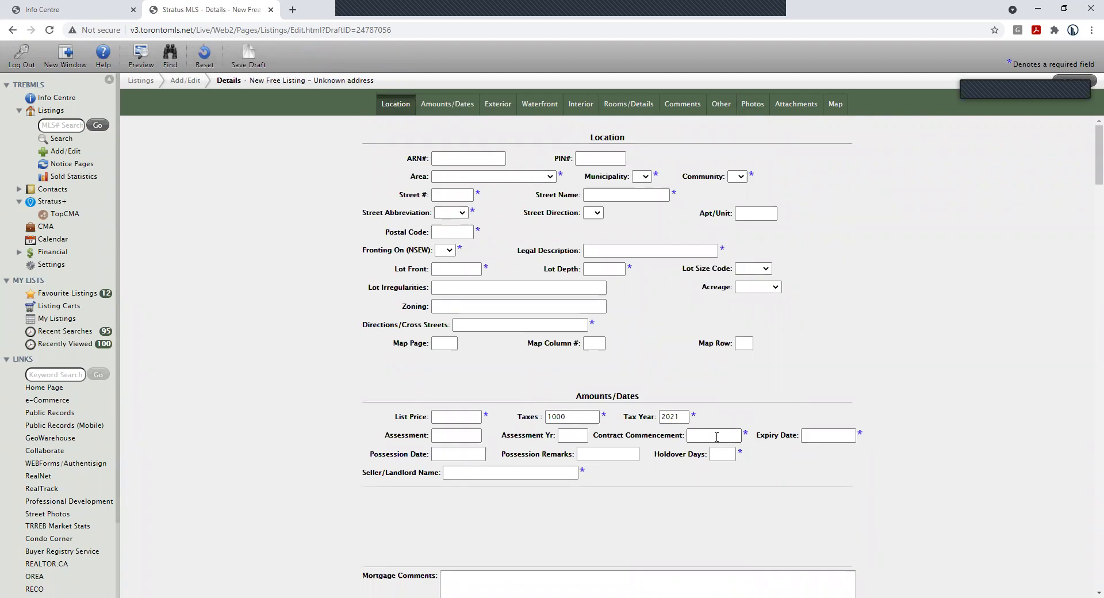
- View the Contract Commencement date calendar in Amounts/Dates and close it without choosing a date
click(727, 436)
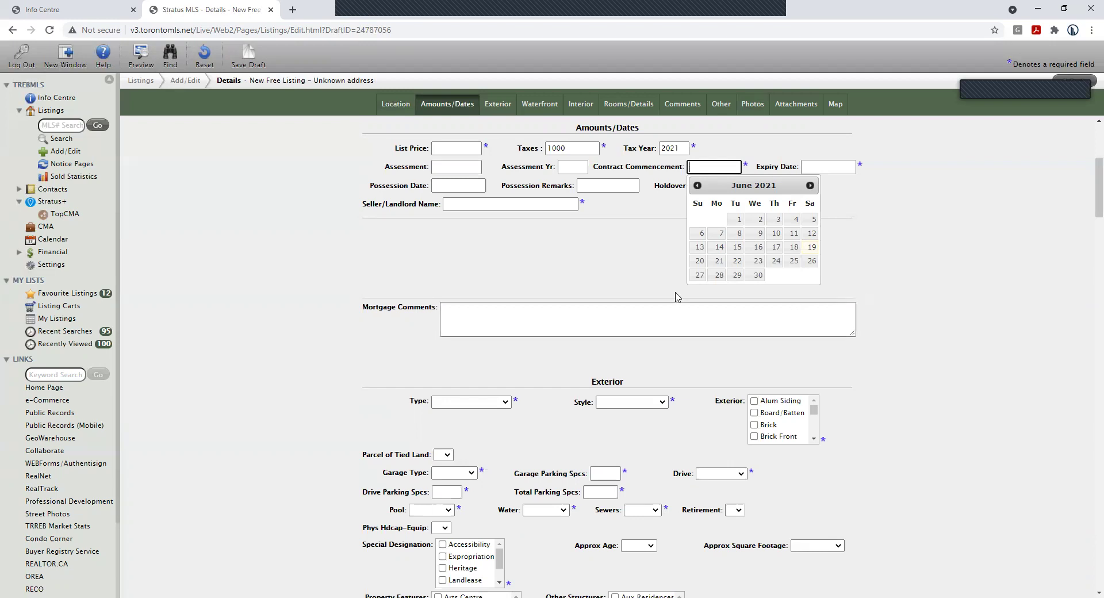
click(658, 264)
scroll(787, 312, up, 3)
scroll(788, 312, up, 2)
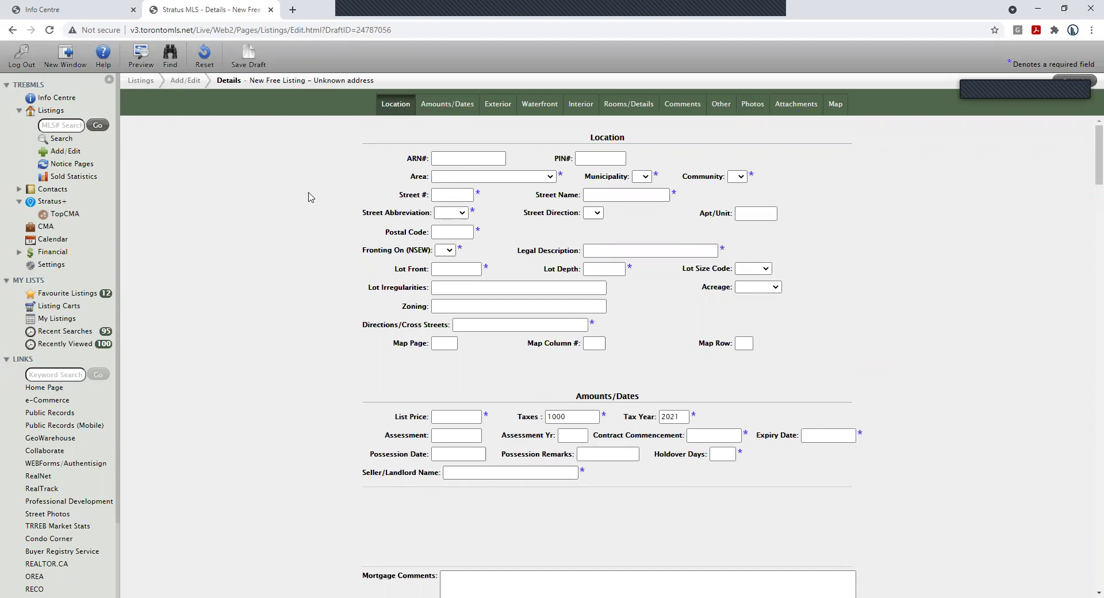
- Leave the draft form and open the existing-listing editing page at its MLS number field
click(61, 152)
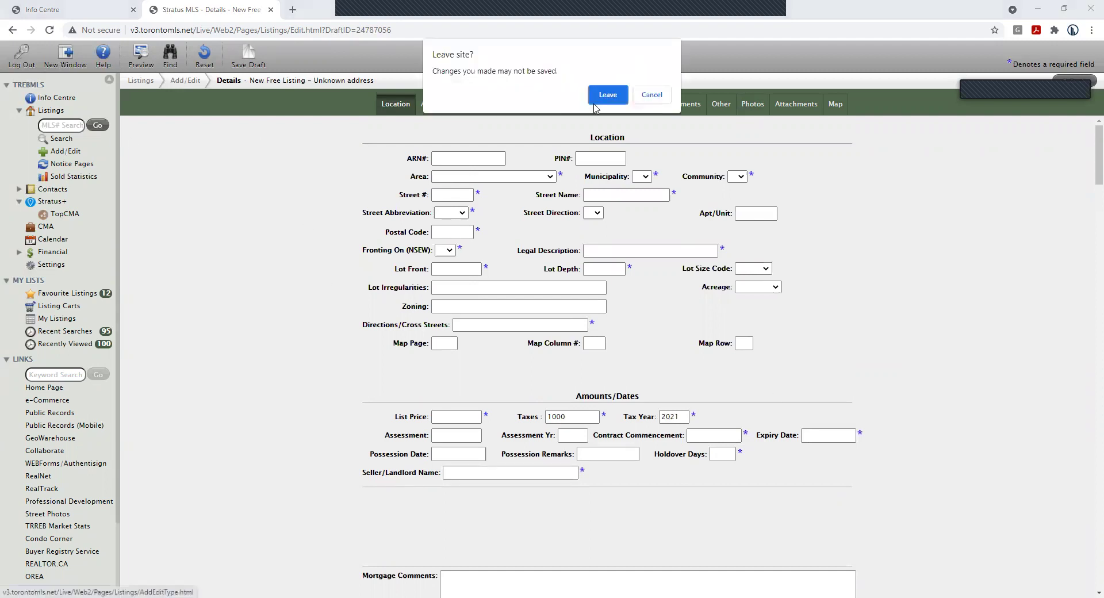
click(607, 98)
click(228, 90)
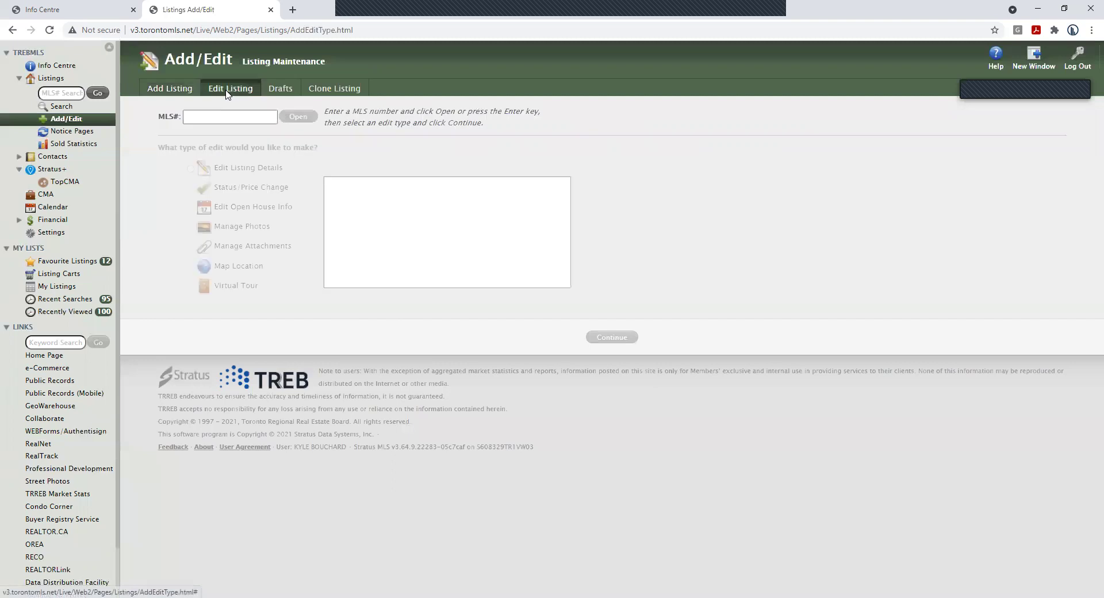
click(204, 116)
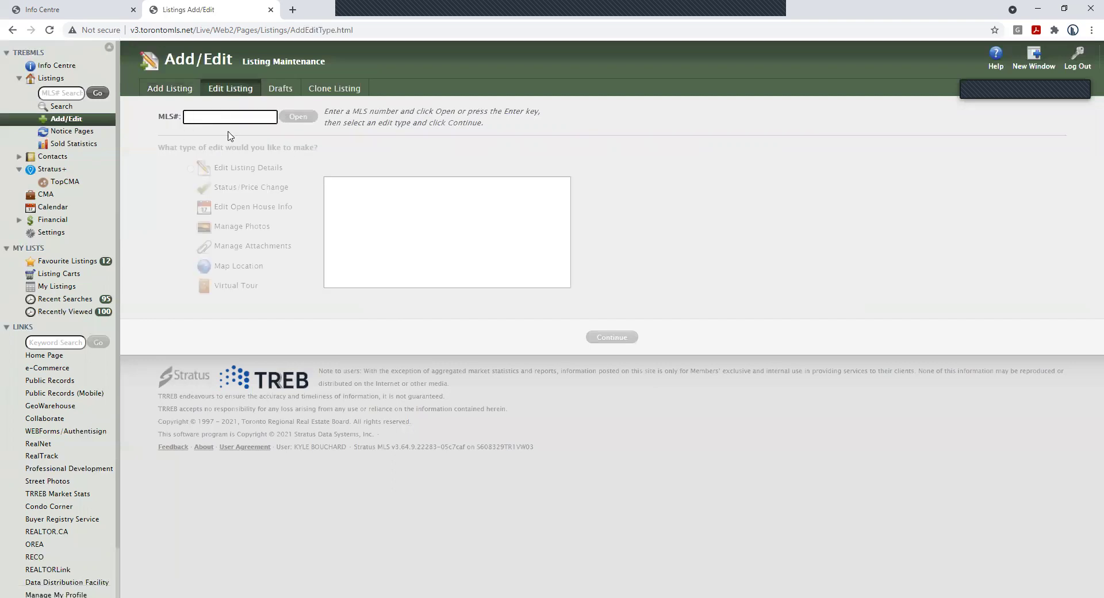